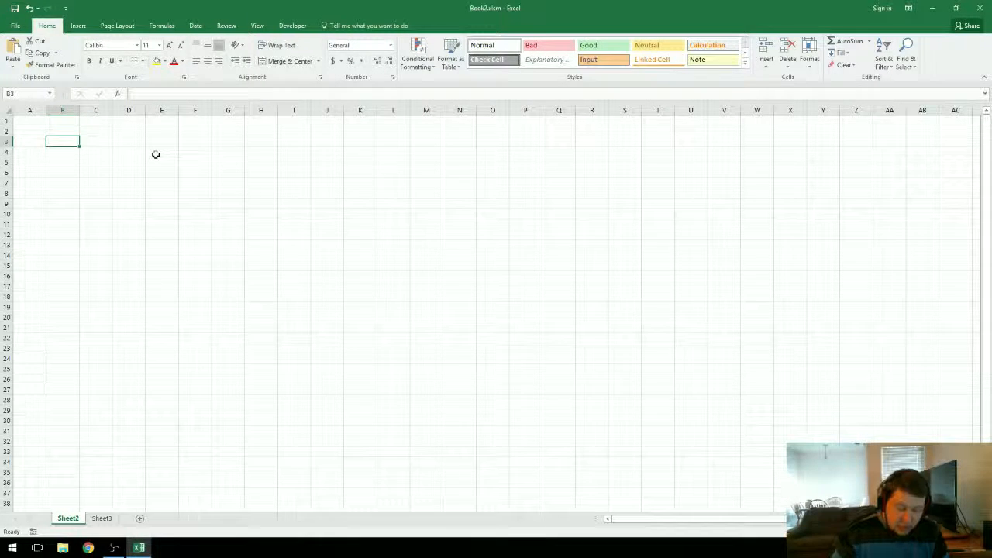
Begin a SUM formula in cell B3 using the suggested function
{"action": "type", "text": "=sum"}
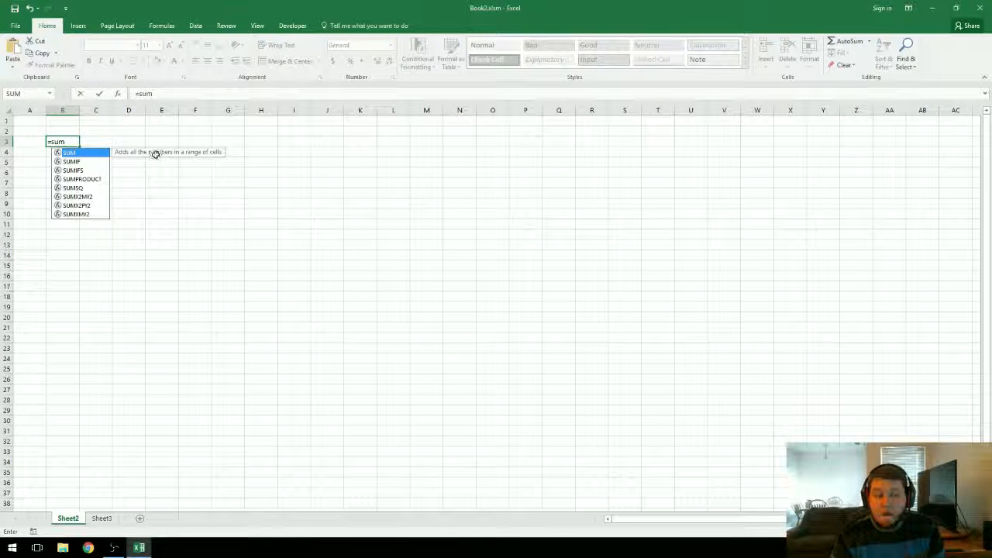
{"action": "key", "text": "Tab"}
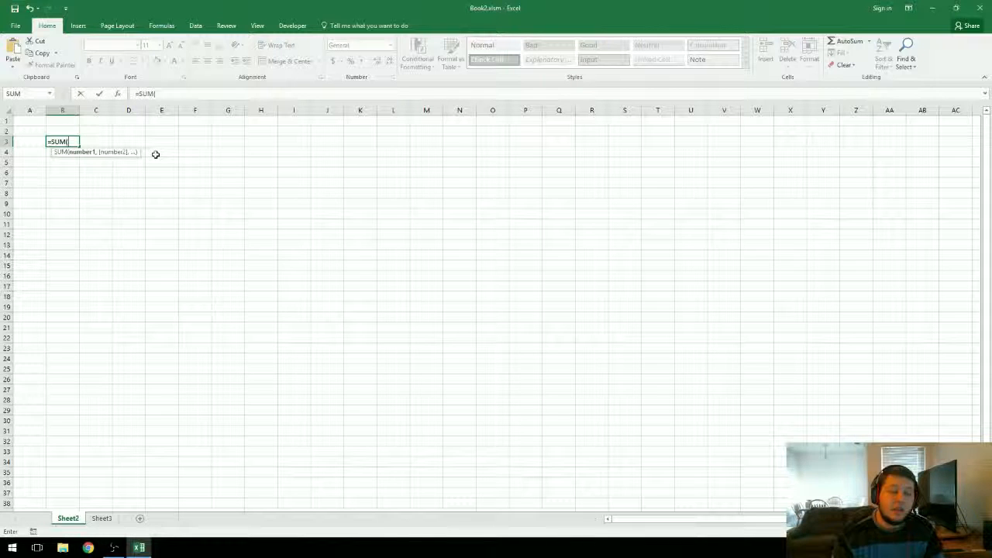
Shorten the entry in B3 to =S and look through the suggested functions that begin with S
{"action": "key", "text": "BackSpace"}
{"action": "key", "text": "BackSpace"}
{"action": "key", "text": "BackSpace"}
{"action": "key", "text": "Down"}
{"action": "key", "text": "Down"}
{"action": "key", "text": "Down"}
{"action": "key", "text": "Down"}
{"action": "key", "text": "Down"}
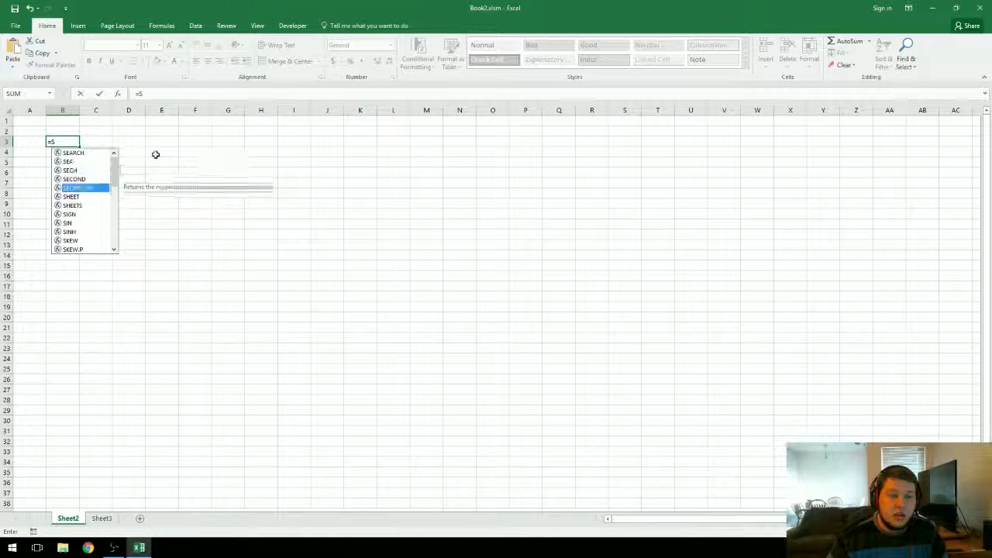
{"action": "key", "text": "Down"}
{"action": "key", "text": "Down"}
{"action": "key", "text": "Down"}
{"action": "key", "text": "Down"}
{"action": "key", "text": "Down"}
{"action": "key", "text": "Down"}
{"action": "key", "text": "Down"}
{"action": "key", "text": "Down"}
{"action": "key", "text": "Down"}
{"action": "key", "text": "Down"}
{"action": "key", "text": "Down"}
{"action": "key", "text": "Down"}
{"action": "key", "text": "Down"}
{"action": "key", "text": "Down"}
{"action": "key", "text": "Down"}
{"action": "key", "text": "Down"}
{"action": "key", "text": "Down"}
{"action": "key", "text": "Down"}
{"action": "key", "text": "Down"}
{"action": "key", "text": "Down"}
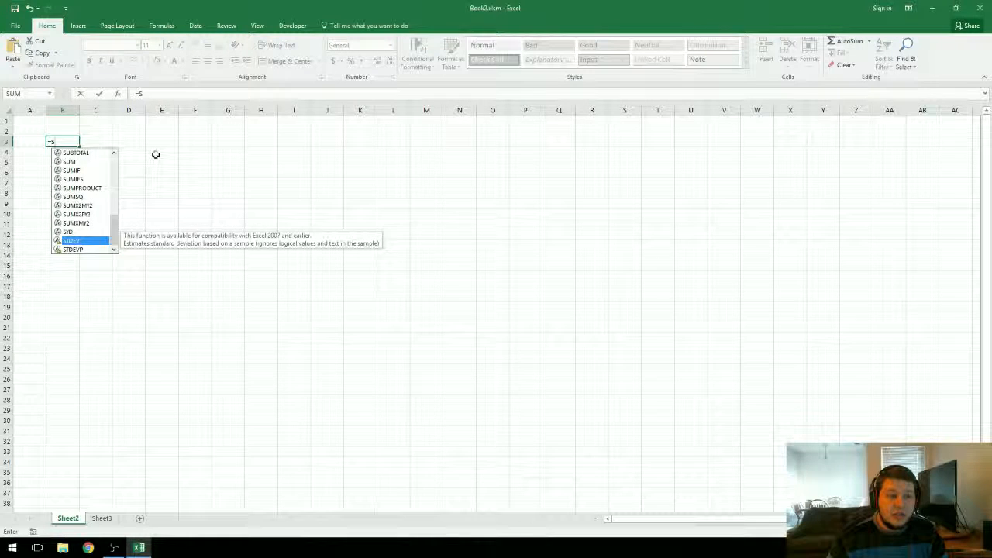
{"action": "key", "text": "Up"}
{"action": "key", "text": "Up"}
{"action": "key", "text": "Up"}
{"action": "key", "text": "Up"}
{"action": "key", "text": "Up"}
{"action": "key", "text": "Up"}
{"action": "key", "text": "Up"}
{"action": "key", "text": "Up"}
{"action": "key", "text": "Up"}
{"action": "key", "text": "Up"}
{"action": "key", "text": "Up"}
{"action": "key", "text": "Up"}
{"action": "key", "text": "Up"}
{"action": "key", "text": "Up"}
{"action": "key", "text": "Up"}
{"action": "key", "text": "Up"}
{"action": "key", "text": "Up"}
{"action": "key", "text": "Up"}
{"action": "key", "text": "Up"}
{"action": "key", "text": "Up"}
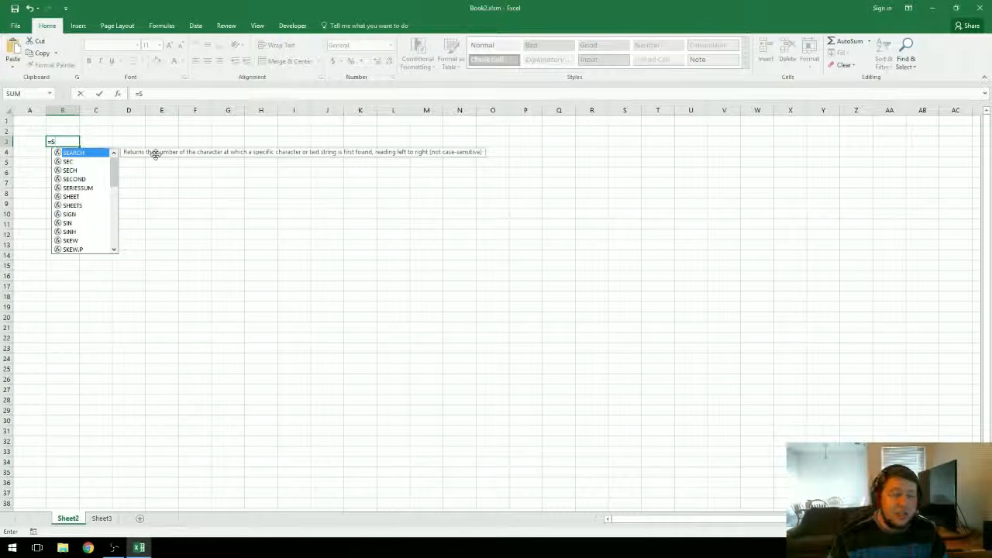
Complete the formula in B3 as a SUM function with the single argument 1
{"action": "type", "text": "um("}
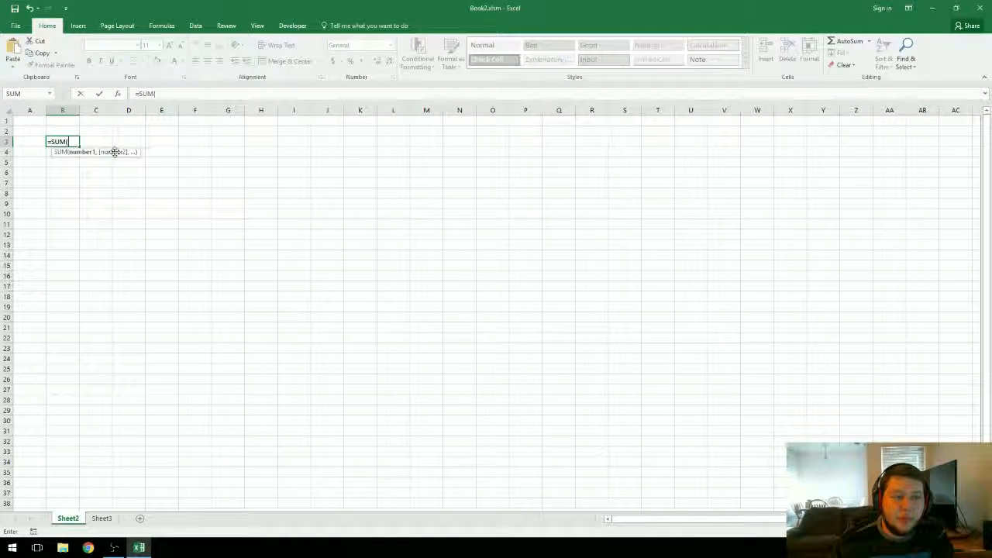
{"action": "mouse_move", "coordinate": [114, 151]}
{"action": "left_mouse_down"}
{"action": "mouse_move", "coordinate": [115, 170]}
{"action": "mouse_move", "coordinate": [118, 153]}
{"action": "left_mouse_up"}
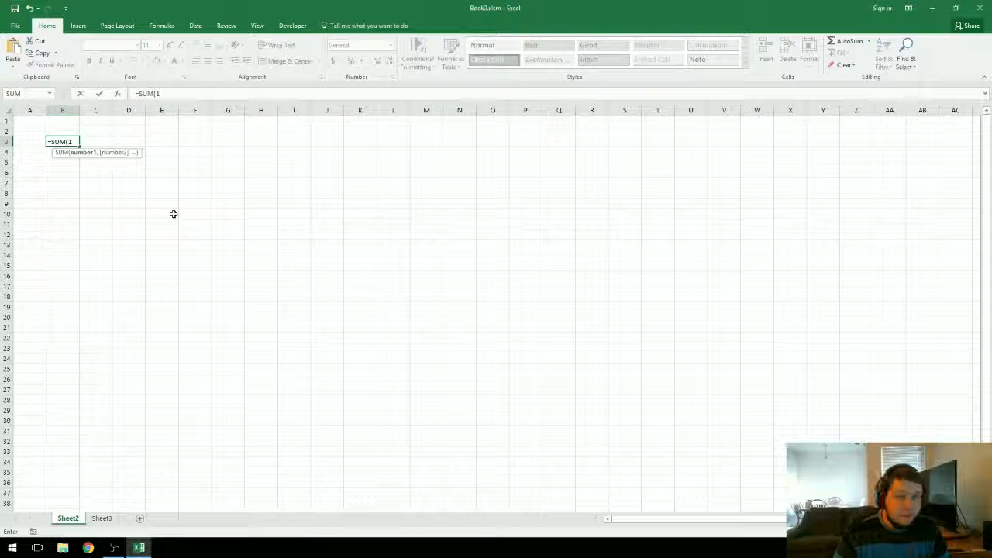
{"action": "key", "text": "Return"}
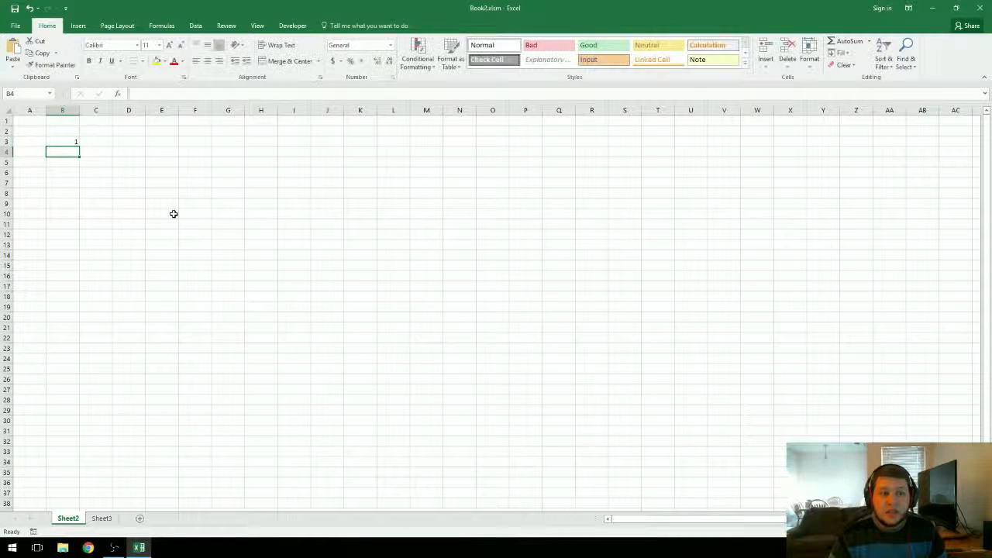
Add 2 as a second argument to the SUM formula in B3, making it =SUM(1,2)
{"action": "key", "text": "Up"}
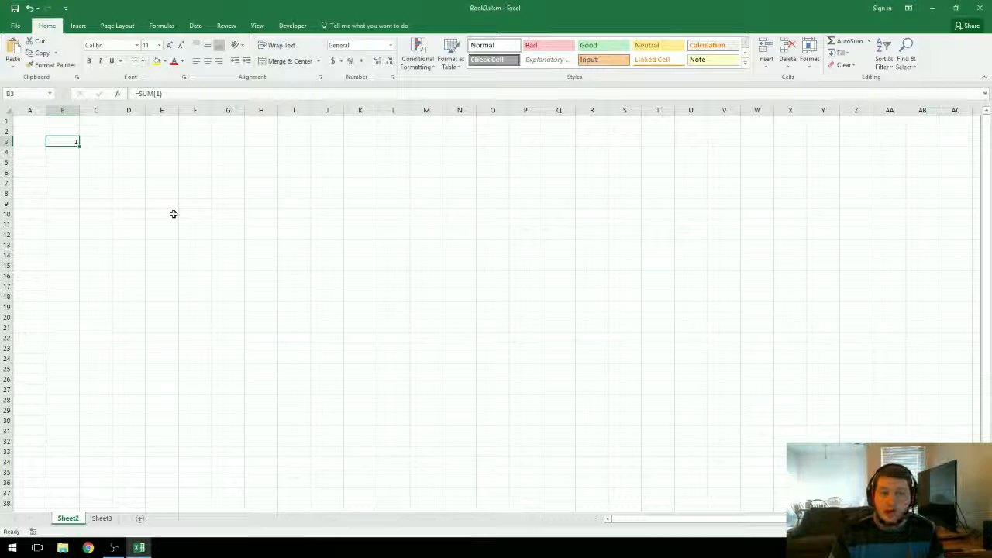
{"action": "double_click", "coordinate": [75, 142]}
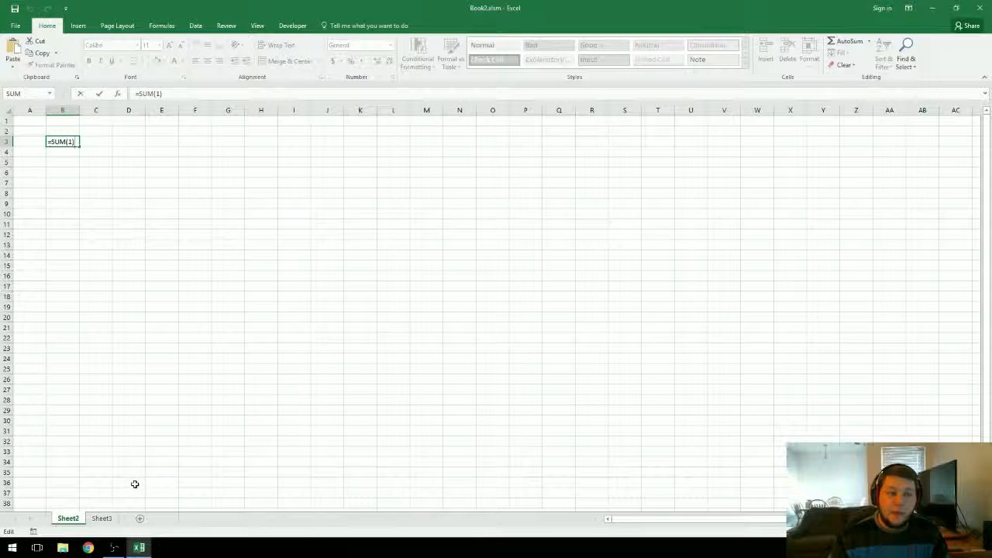
{"action": "key", "text": "BackSpace"}
{"action": "type", "text": ",2"}
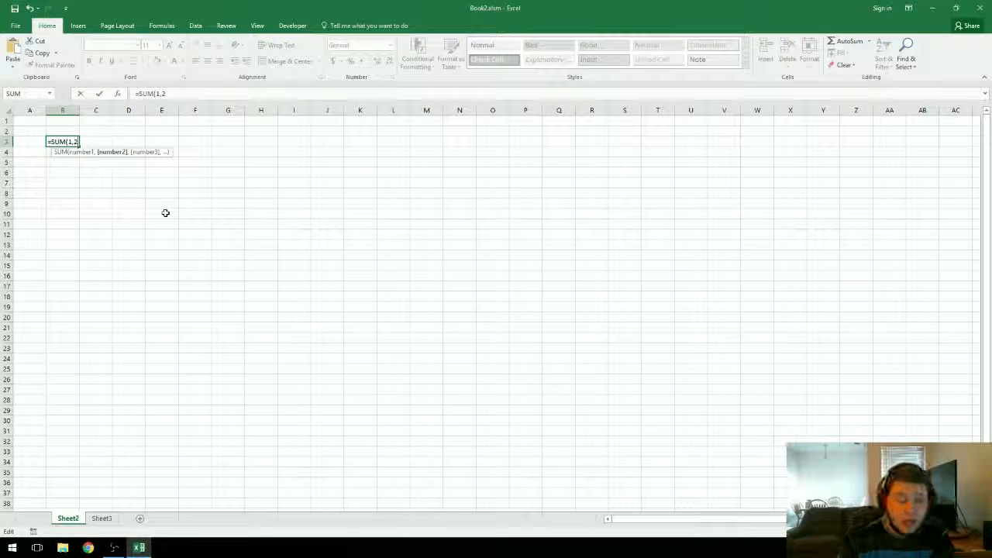
{"action": "key", "text": "Return"}
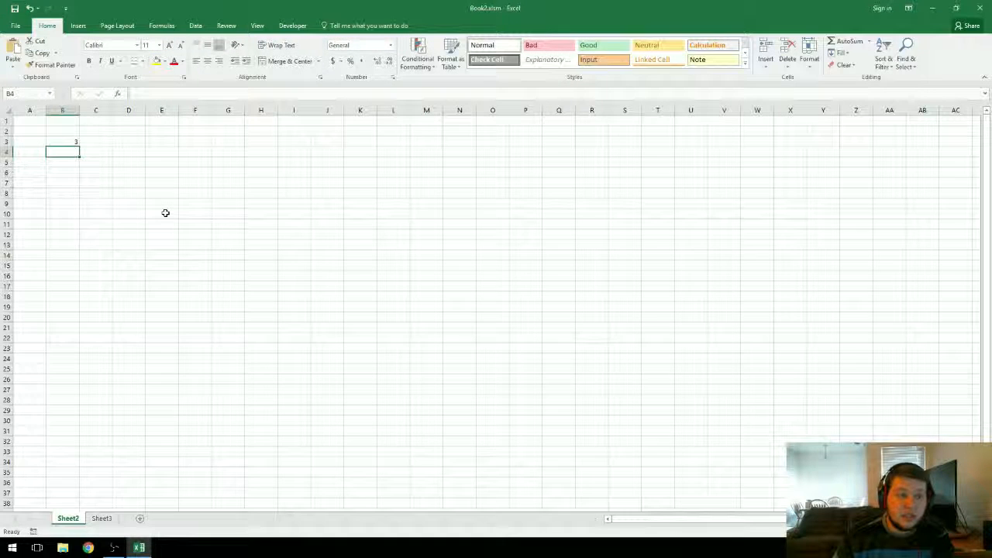
Examine the hard-coded arguments of the SUM formula in B3 without changing them
{"action": "key", "text": "Up"}
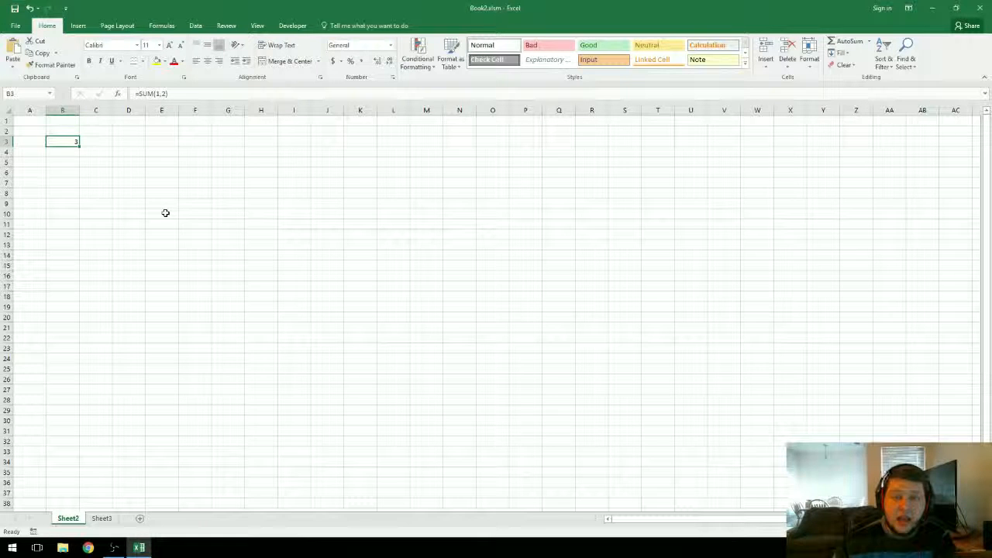
{"action": "double_click", "coordinate": [62, 141]}
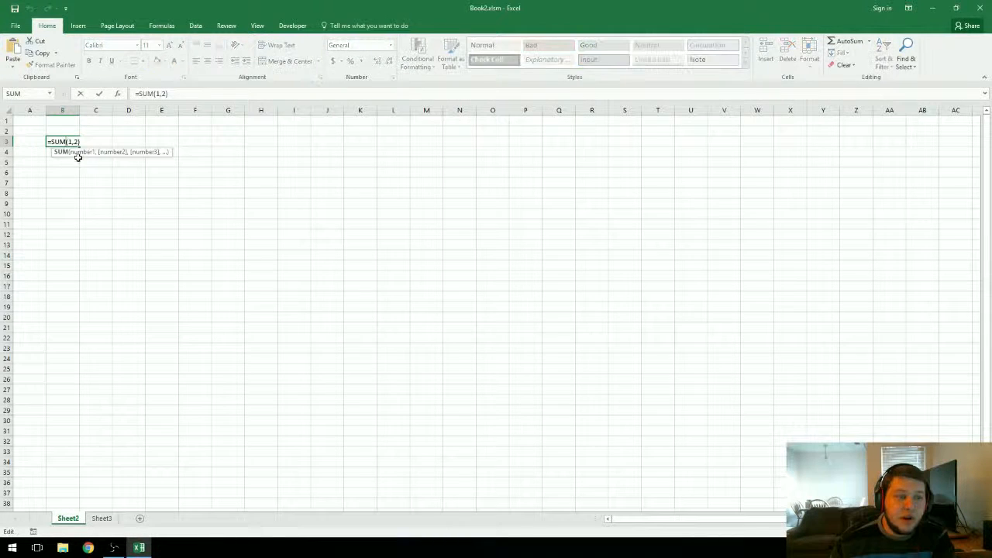
{"action": "left_click_drag", "start_coordinate": [68, 142], "coordinate": [82, 144]}
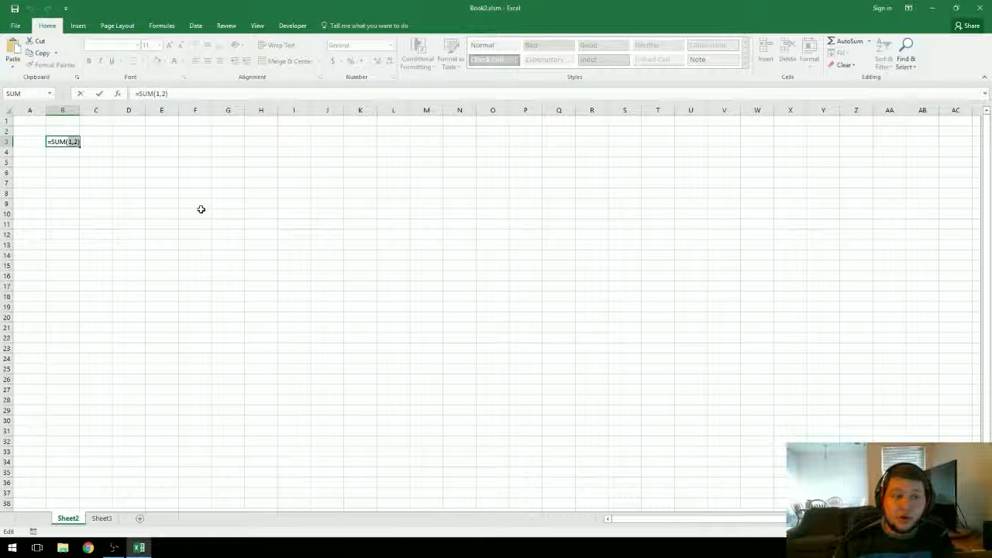
{"action": "key", "text": "Escape"}
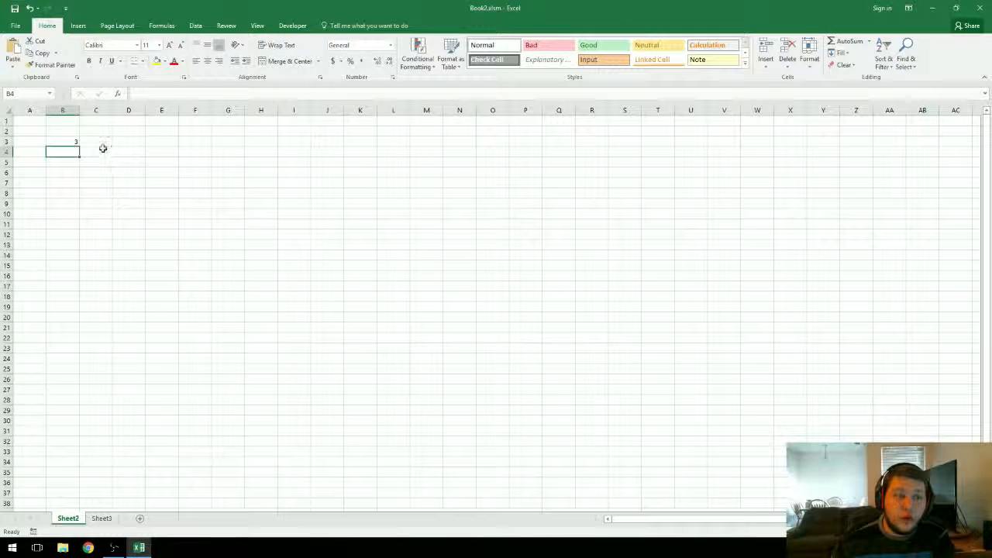
Enter 1 in cell A1 and 2 in cell A2
{"action": "left_click", "coordinate": [26, 120]}
{"action": "type", "text": "1"}
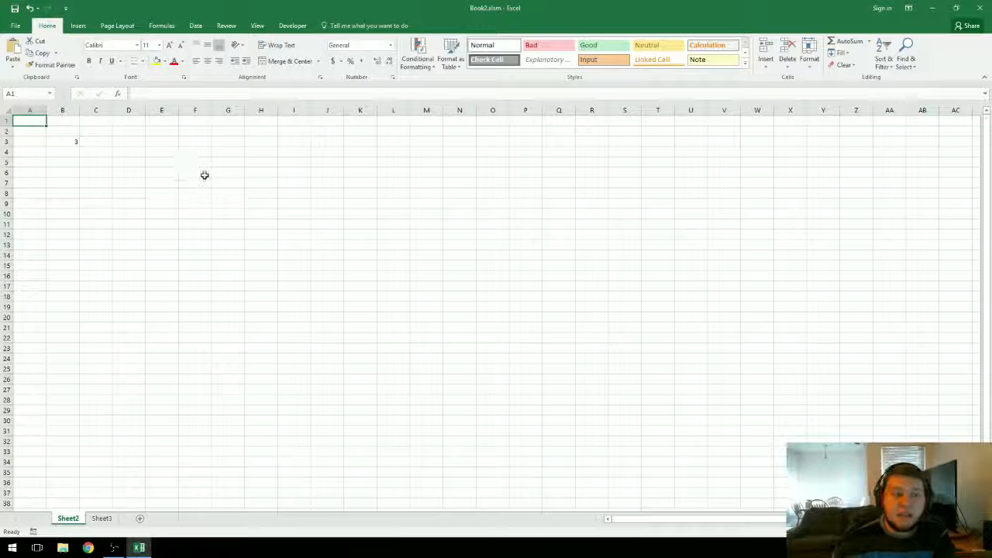
{"action": "key", "text": "Return"}
{"action": "type", "text": "2"}
{"action": "key", "text": "Return"}
Replace the numeric arguments of the SUM formula in B3 with cell references, making it =SUM(A1,A2)
{"action": "left_click", "coordinate": [66, 142]}
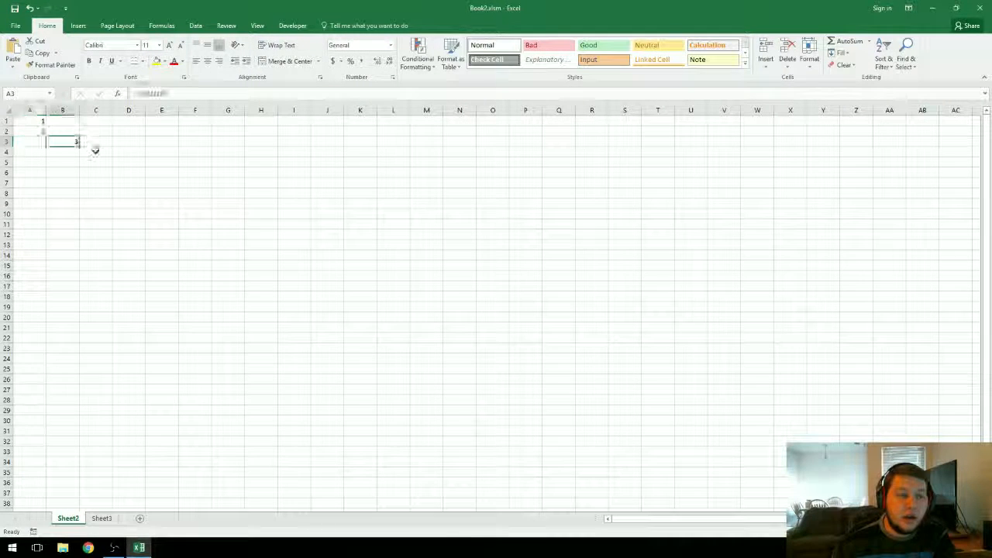
{"action": "double_click", "coordinate": [76, 141]}
{"action": "left_click_drag", "start_coordinate": [69, 142], "coordinate": [101, 142]}
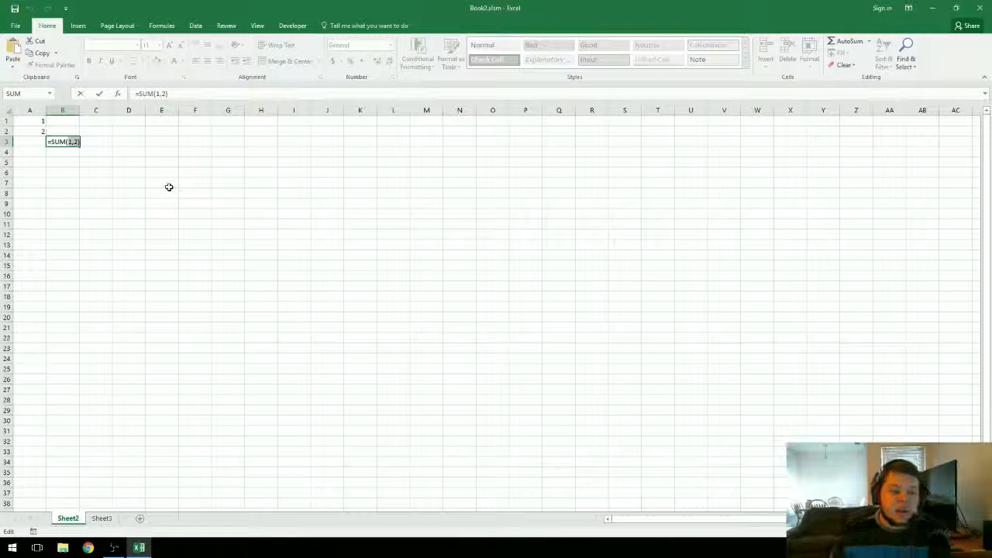
{"action": "type", "text": "A1"}
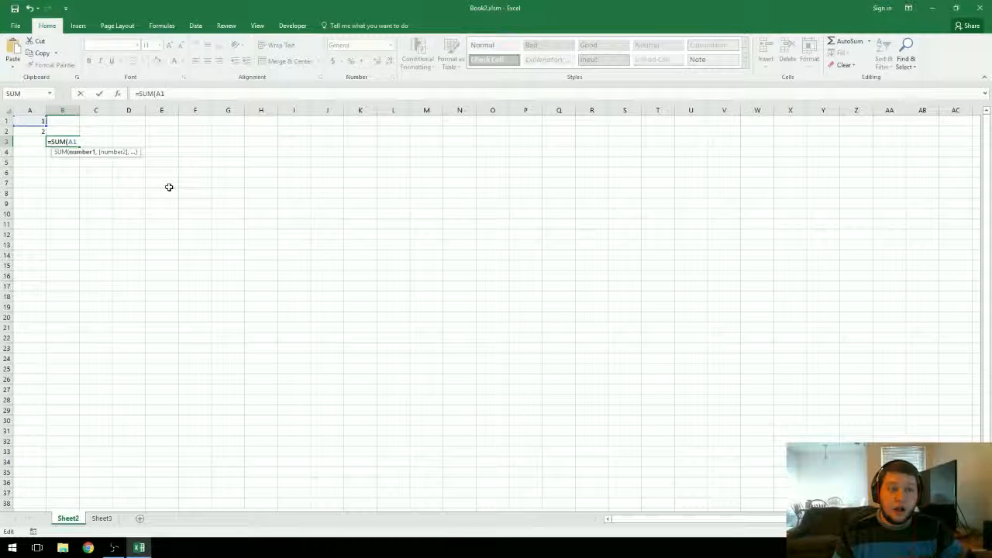
{"action": "type", "text": ",A2"}
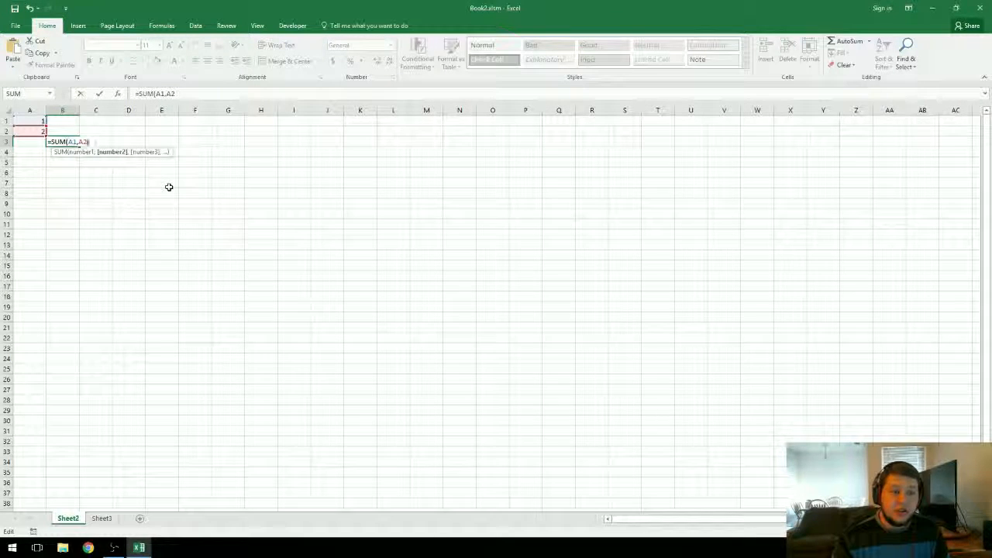
{"action": "type", "text": ")"}
{"action": "key", "text": "Return"}
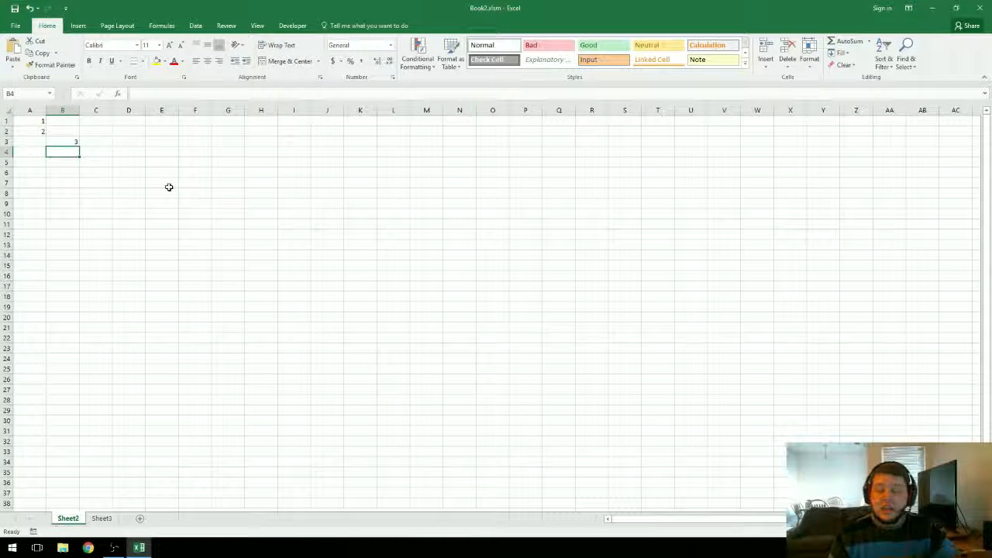
Clear the arguments of the SUM formula in B3 and pick cell A1 from the sheet as its only argument
{"action": "key", "text": "Up"}
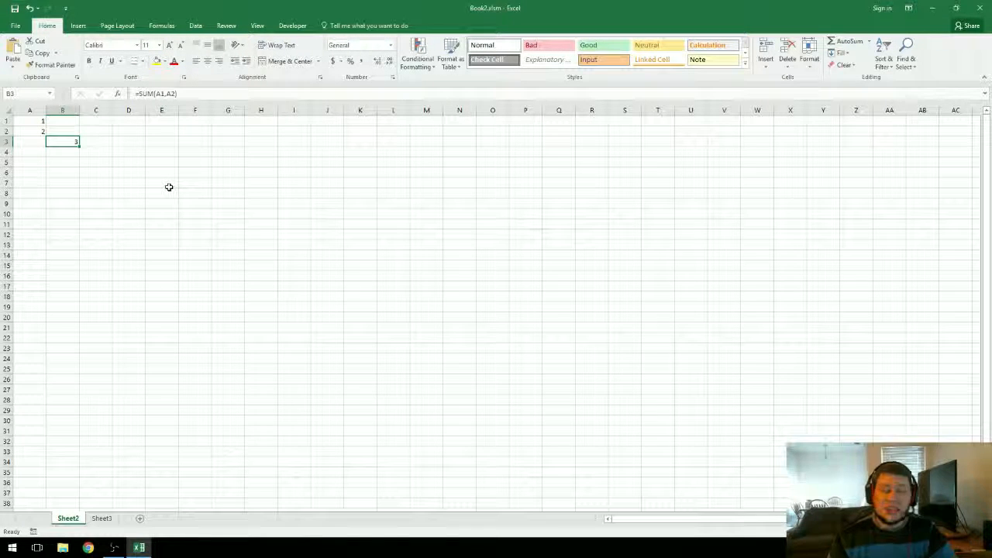
{"action": "double_click", "coordinate": [74, 142]}
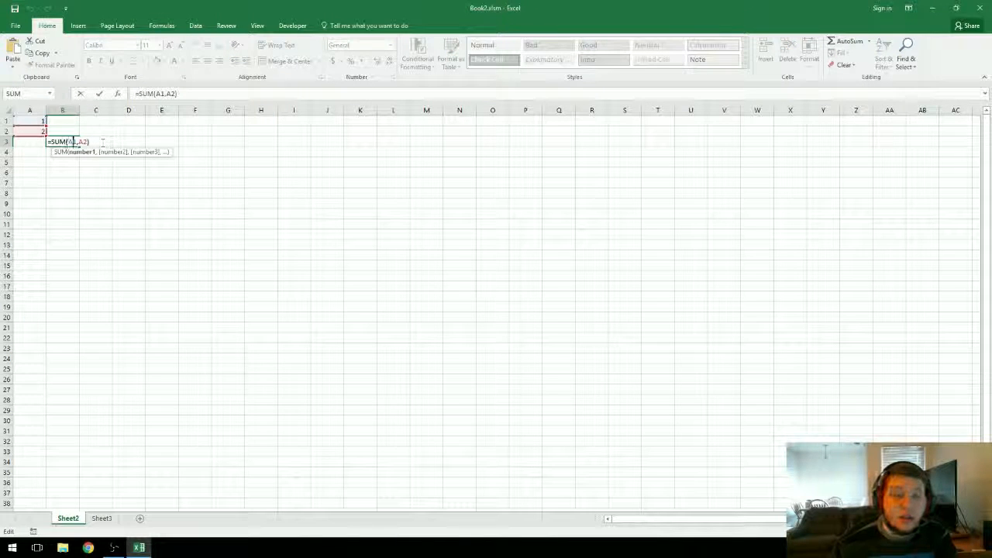
{"action": "left_click_drag", "start_coordinate": [68, 142], "coordinate": [118, 185]}
{"action": "key", "text": "BackSpace"}
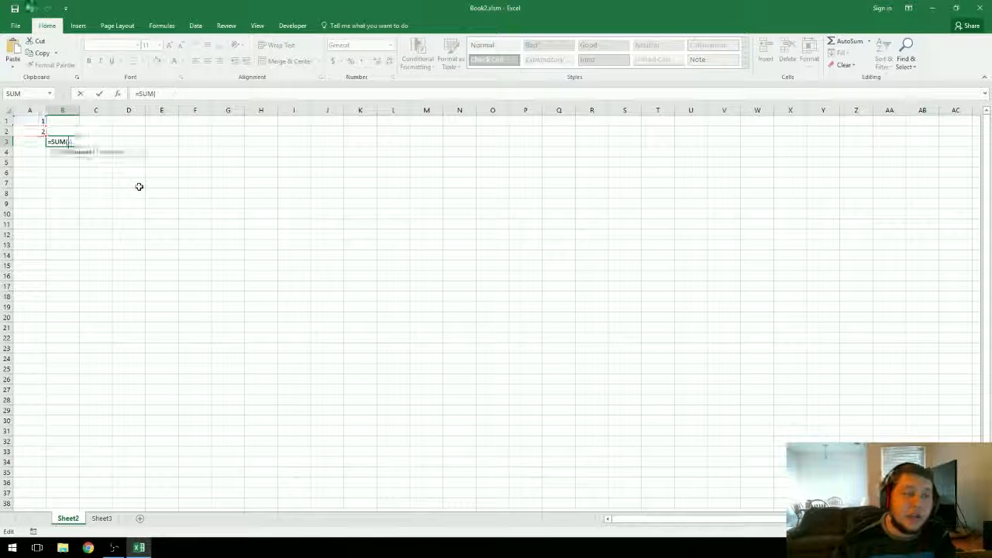
{"action": "left_click", "coordinate": [33, 121]}
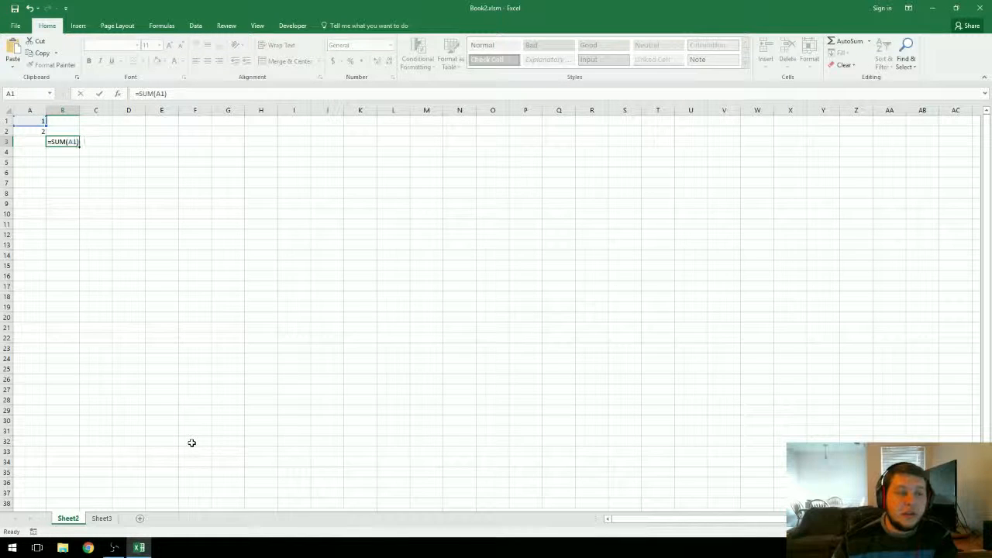
{"action": "key", "text": "Return"}
{"action": "left_click", "coordinate": [70, 142]}
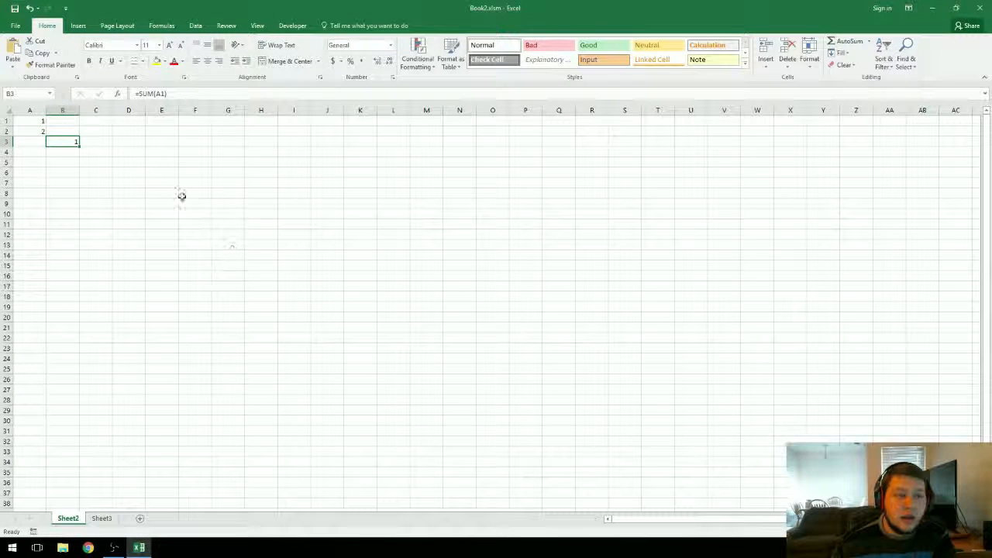
{"action": "left_click", "coordinate": [165, 93]}
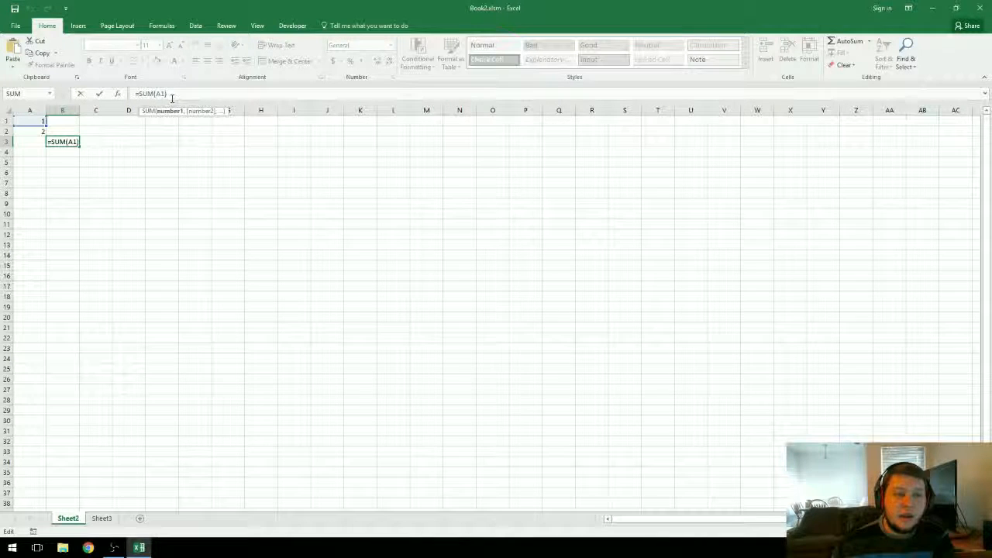
{"action": "left_click", "coordinate": [29, 141]}
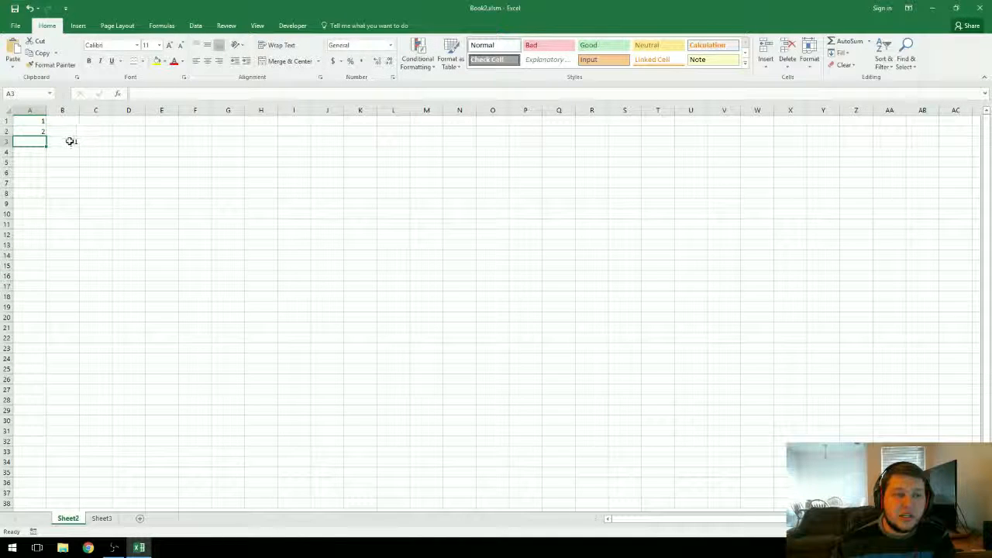
Add cell A2 as a second argument to the SUM formula in B3 by picking it from the sheet
{"action": "left_click", "coordinate": [69, 142]}
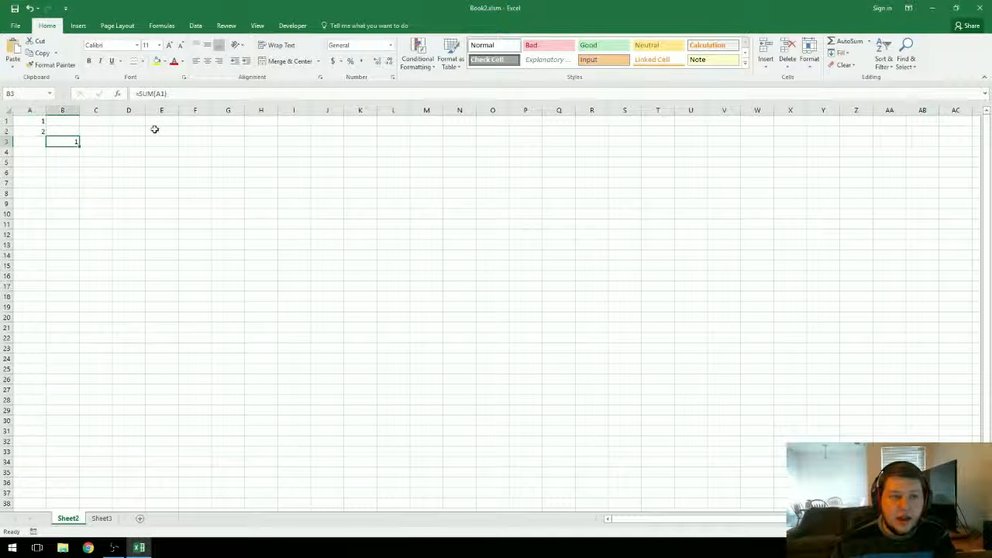
{"action": "left_click", "coordinate": [174, 93]}
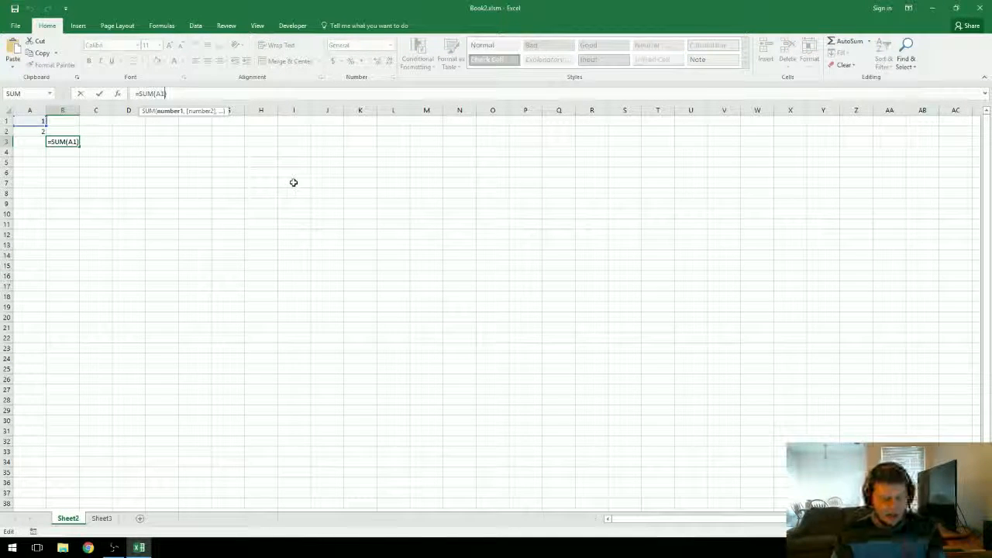
{"action": "type", "text": ","}
{"action": "left_click", "coordinate": [41, 131]}
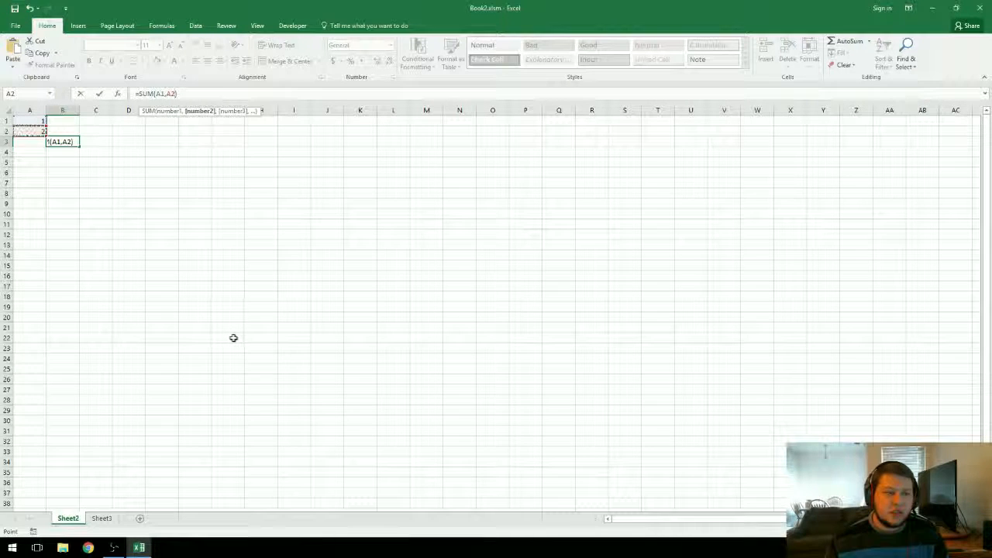
{"action": "key", "text": "Return"}
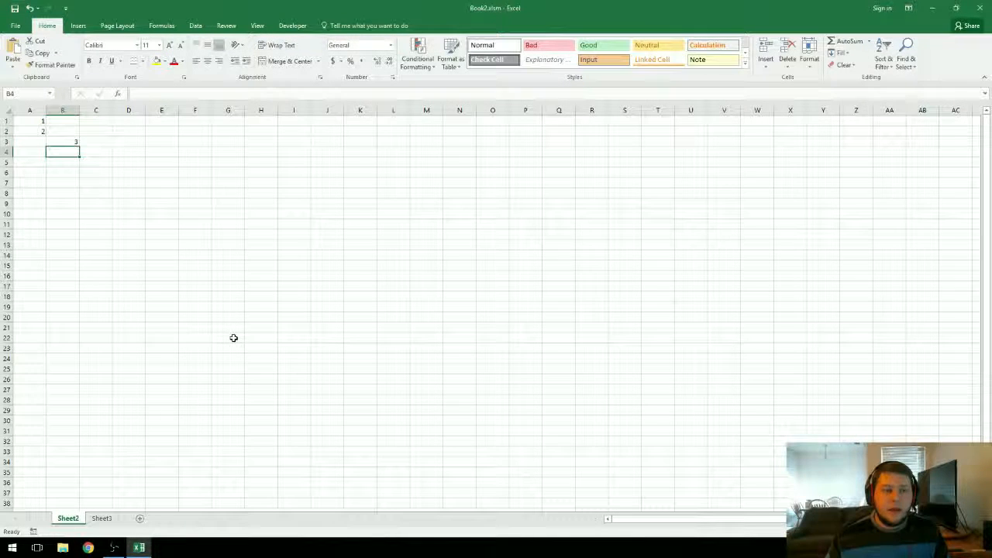
Remove the arguments and closing parenthesis from the SUM formula in cell B3
{"action": "left_click", "coordinate": [54, 143]}
{"action": "left_click", "coordinate": [217, 94]}
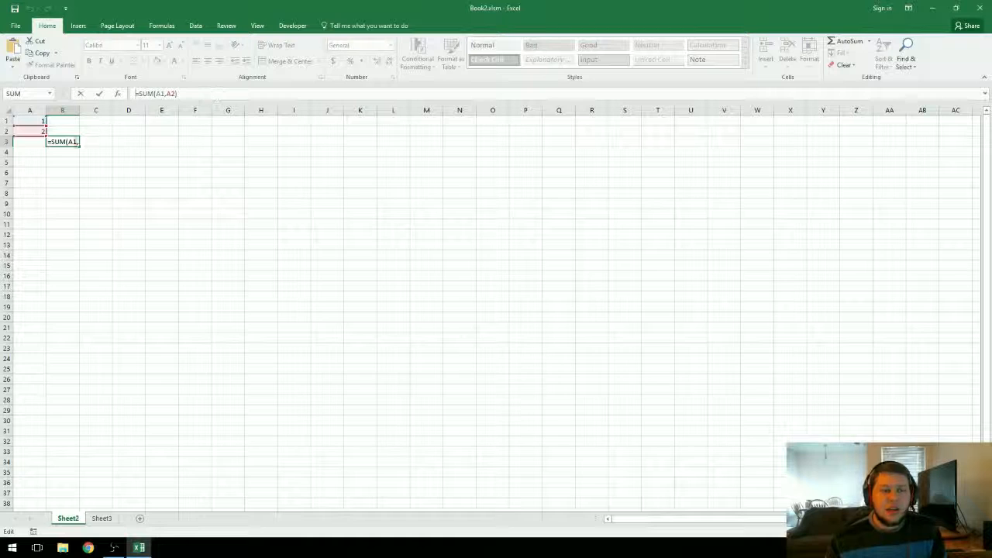
{"action": "left_click", "coordinate": [75, 142]}
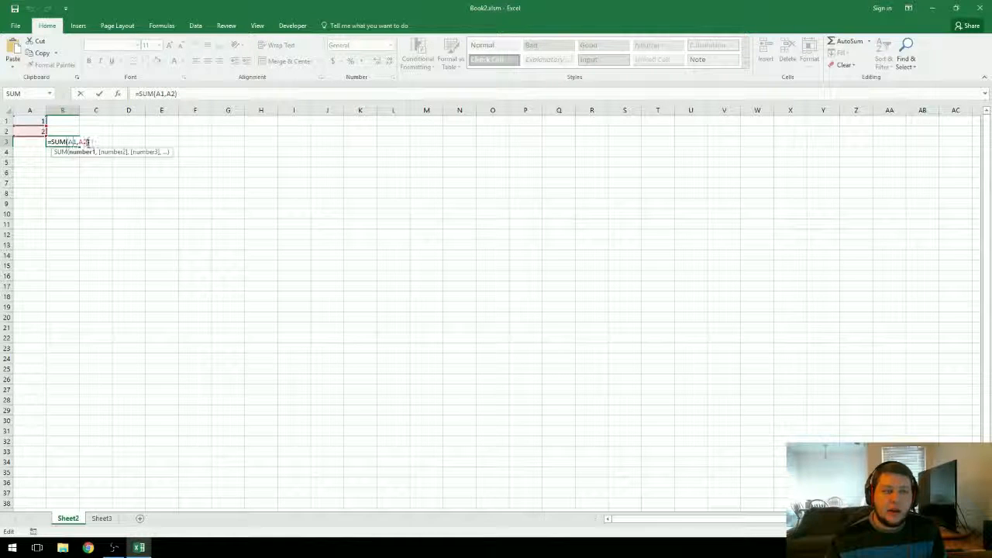
{"action": "left_click", "coordinate": [88, 142]}
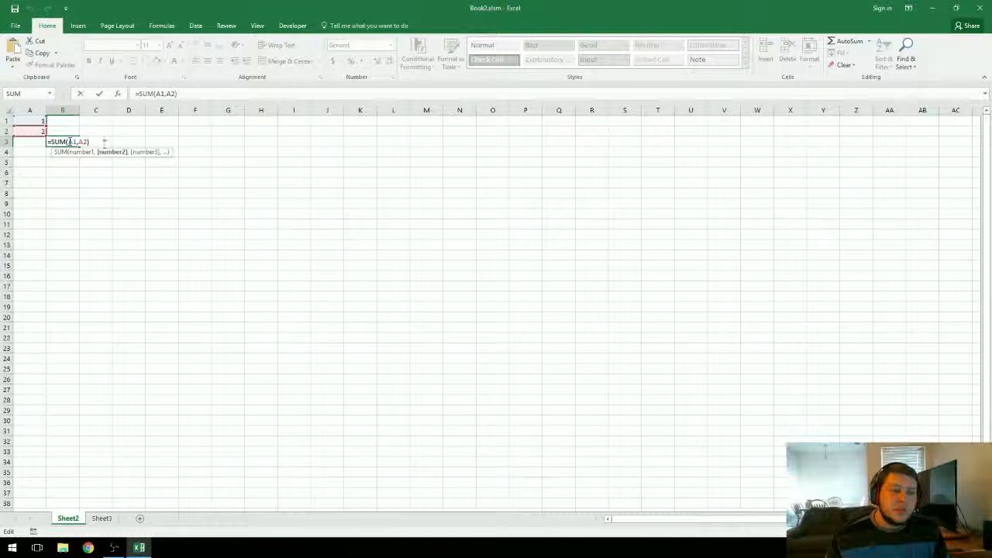
{"action": "left_click_drag", "start_coordinate": [70, 142], "coordinate": [120, 148]}
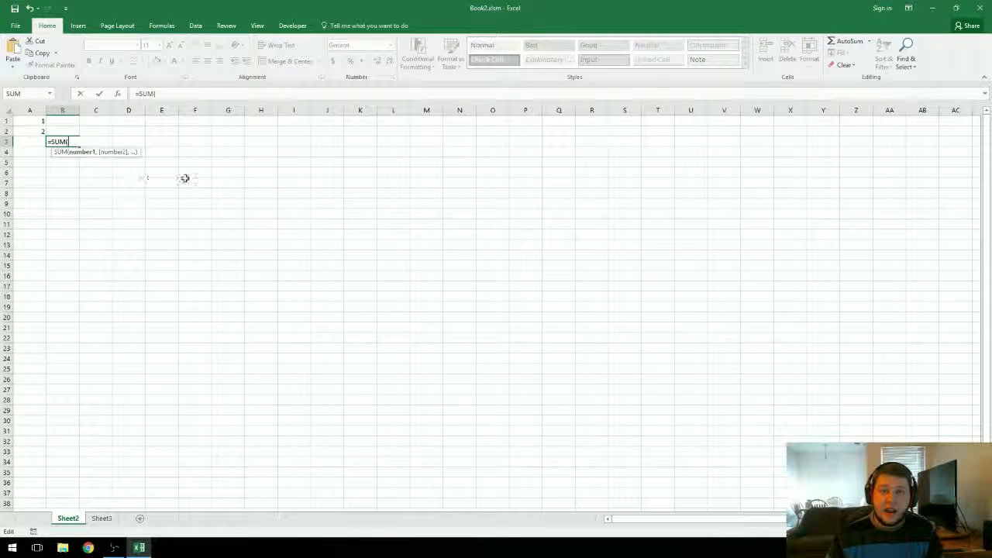
Complete the SUM formula in B3 with the range A1:A3 picked from the sheet and check the resulting formula
{"action": "left_click_drag", "start_coordinate": [198, 157], "coordinate": [195, 286]}
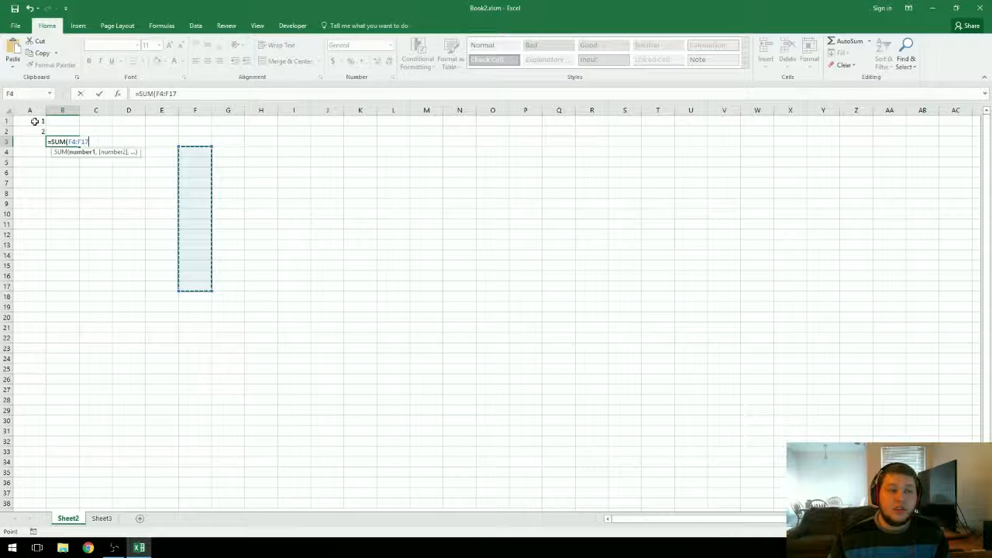
{"action": "left_click_drag", "start_coordinate": [34, 122], "coordinate": [33, 130]}
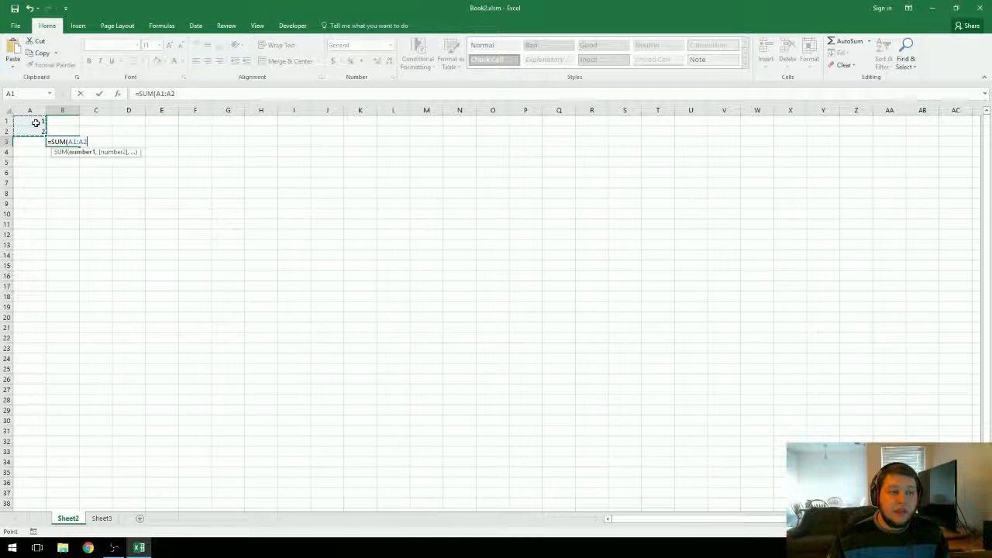
{"action": "left_click_drag", "start_coordinate": [36, 122], "coordinate": [35, 141]}
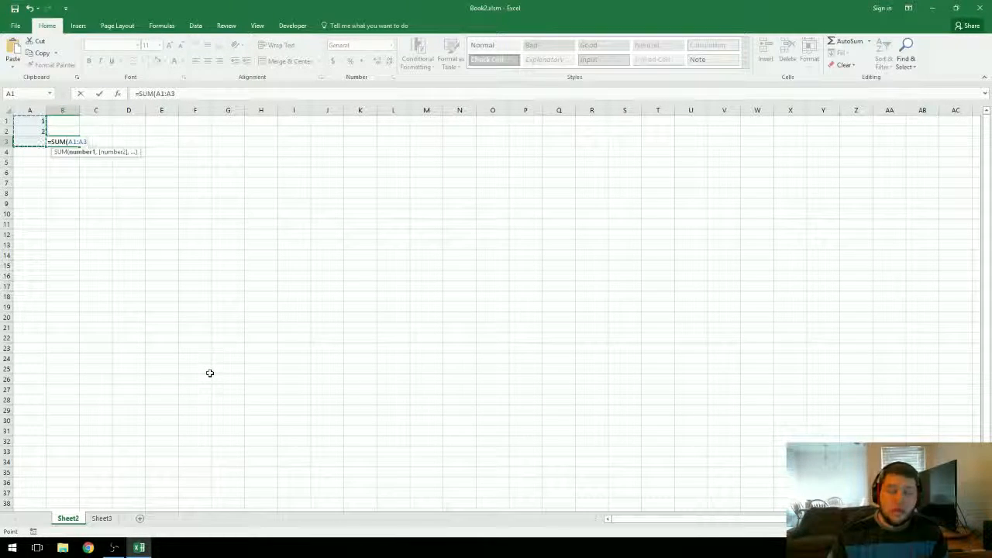
{"action": "type", "text": ")"}
{"action": "key", "text": "Return"}
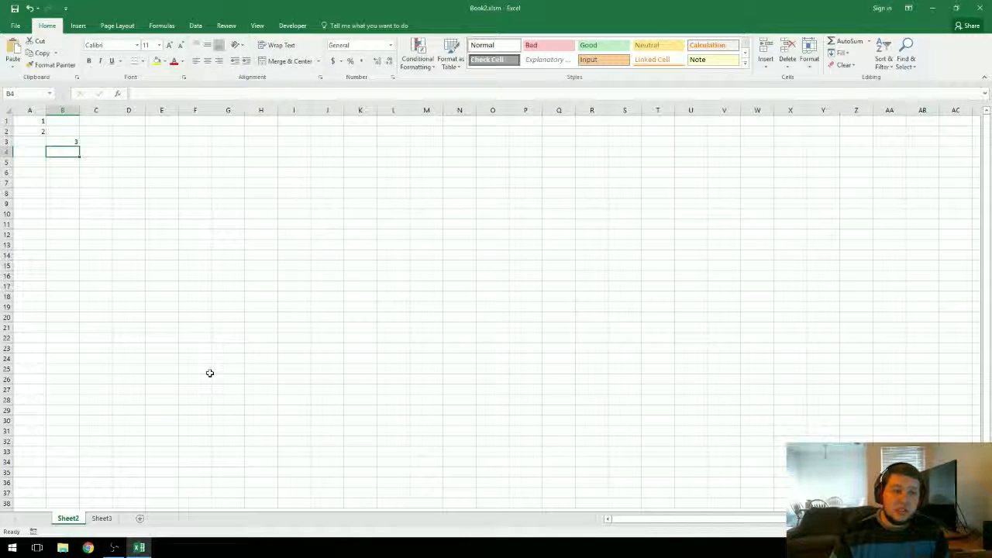
{"action": "key", "text": "Up"}
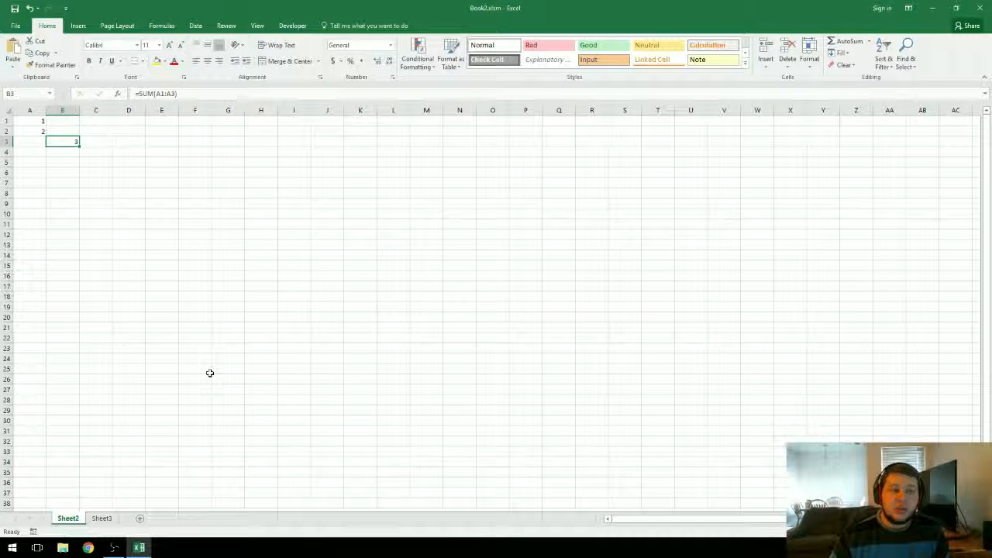
{"action": "key", "text": "Down"}
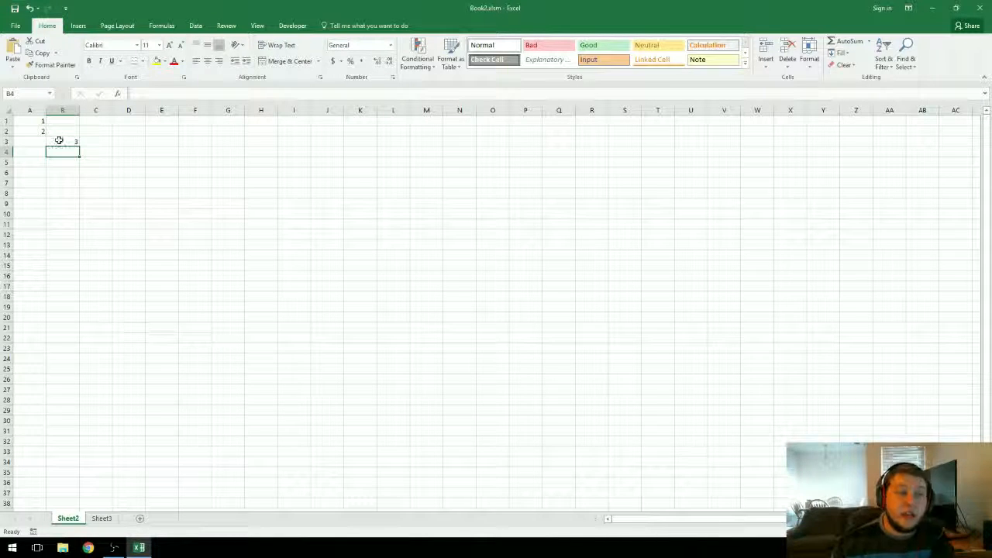
Change cell A1 to 2 and compare the range A1:A3 with the SUM formula in B3
{"action": "left_click", "coordinate": [40, 122]}
{"action": "type", "text": "2"}
{"action": "key", "text": "Return"}
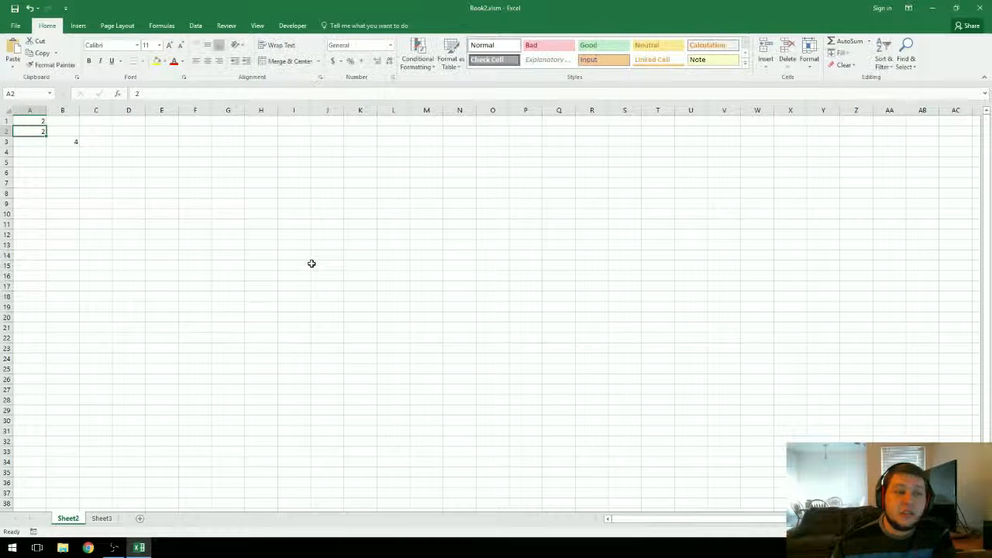
{"action": "left_click", "coordinate": [61, 141]}
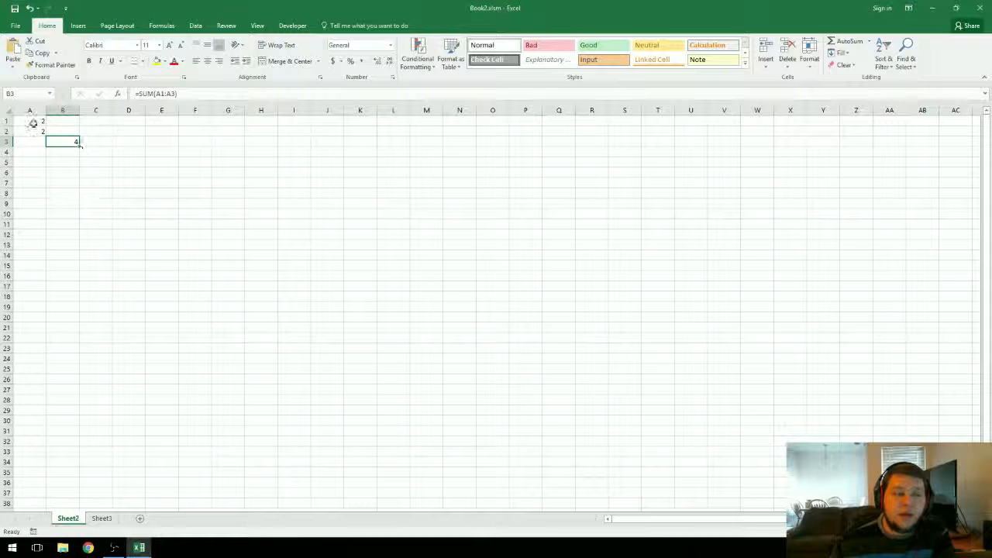
{"action": "left_click_drag", "start_coordinate": [36, 122], "coordinate": [33, 142]}
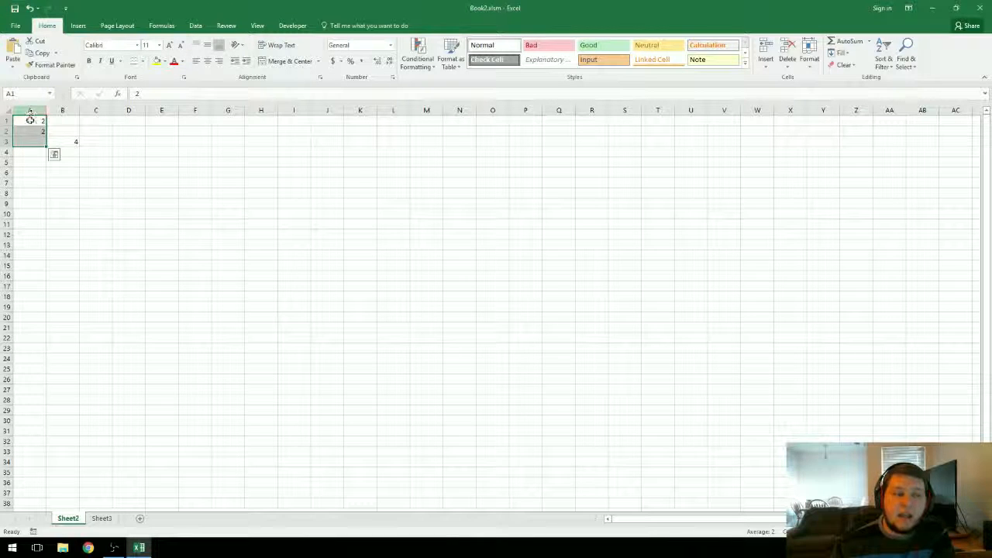
{"action": "left_click", "coordinate": [30, 120]}
{"action": "left_click", "coordinate": [64, 143]}
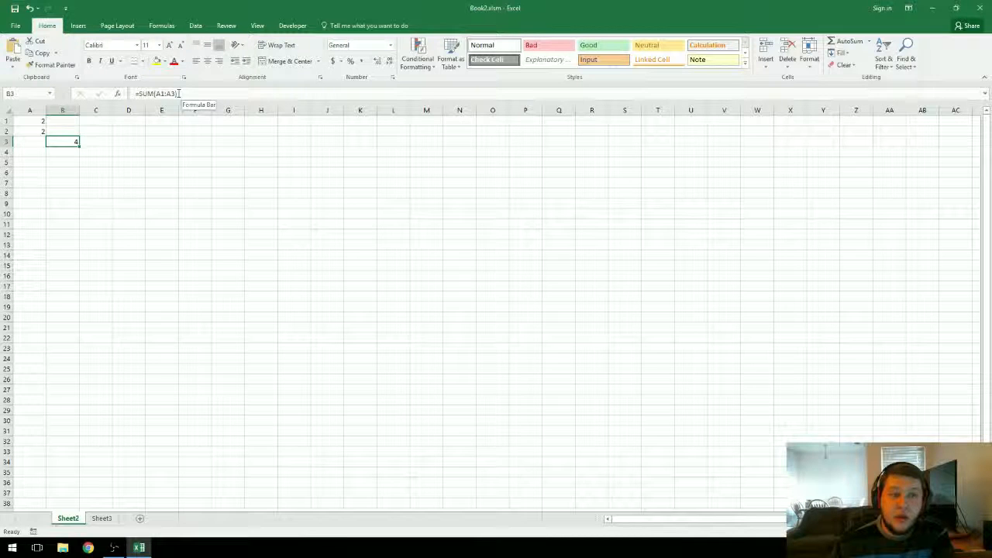
Enter 1 in cell A3 and review the summed range A1:A3 and the formula in B3
{"action": "left_click", "coordinate": [39, 142]}
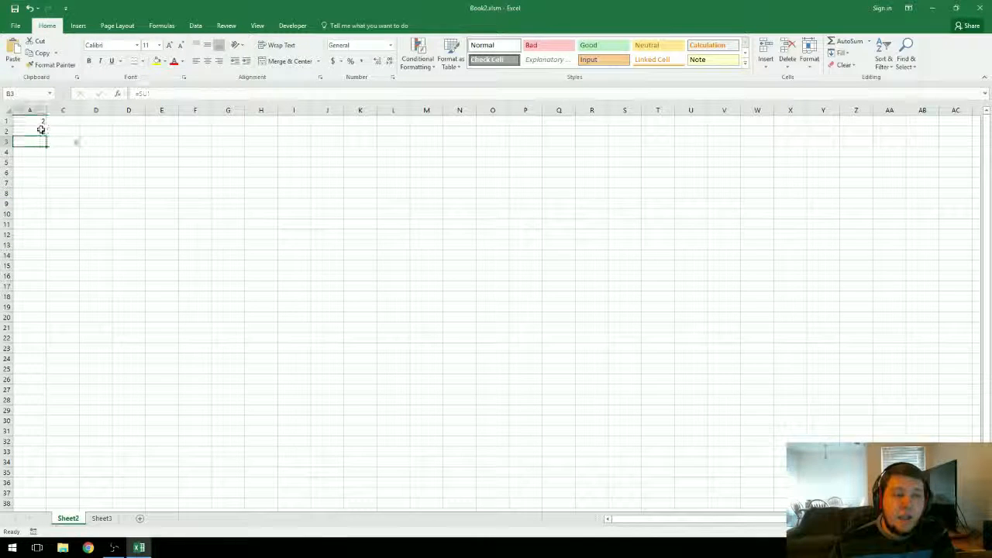
{"action": "type", "text": "1"}
{"action": "key", "text": "Tab"}
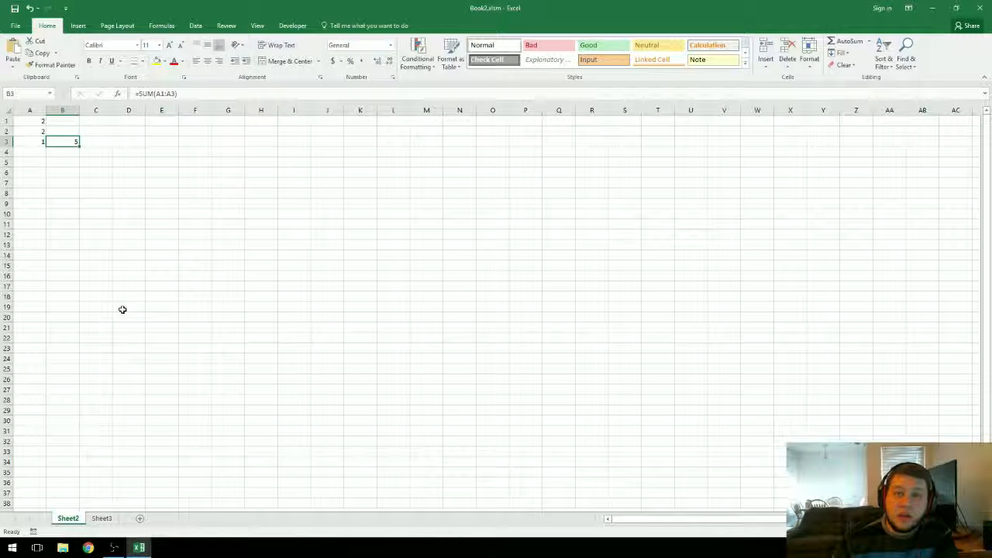
{"action": "left_click_drag", "start_coordinate": [41, 122], "coordinate": [39, 141]}
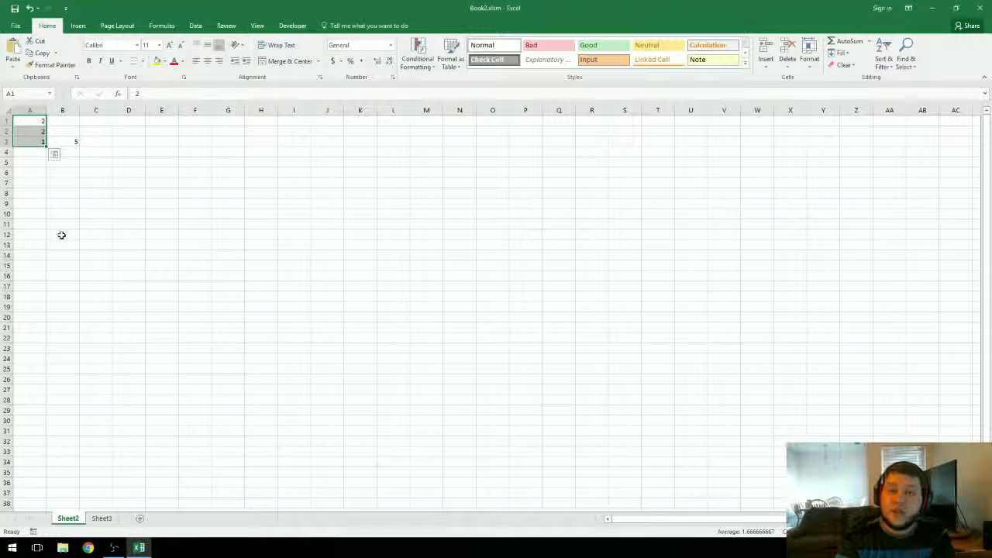
{"action": "left_click", "coordinate": [74, 142]}
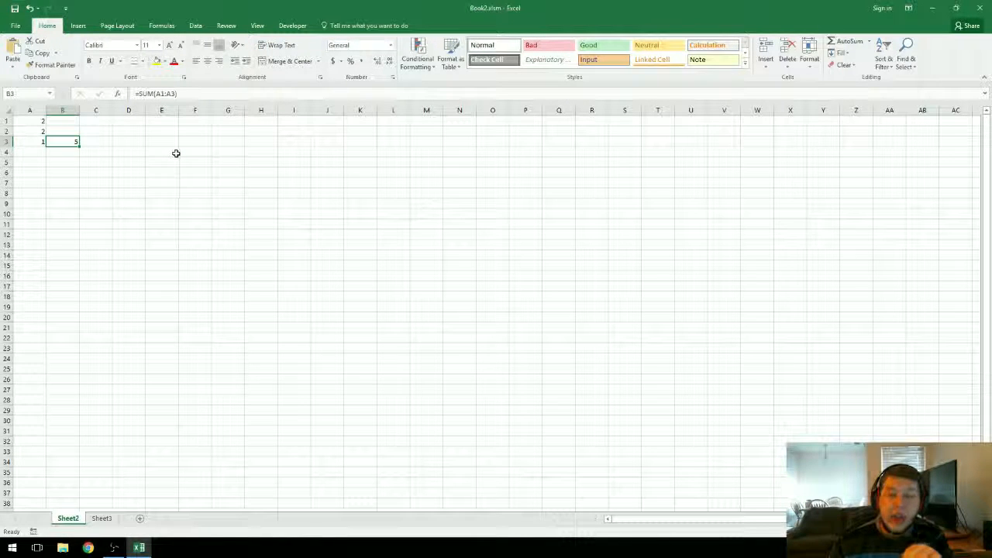
{"action": "left_click_drag", "start_coordinate": [29, 121], "coordinate": [30, 142]}
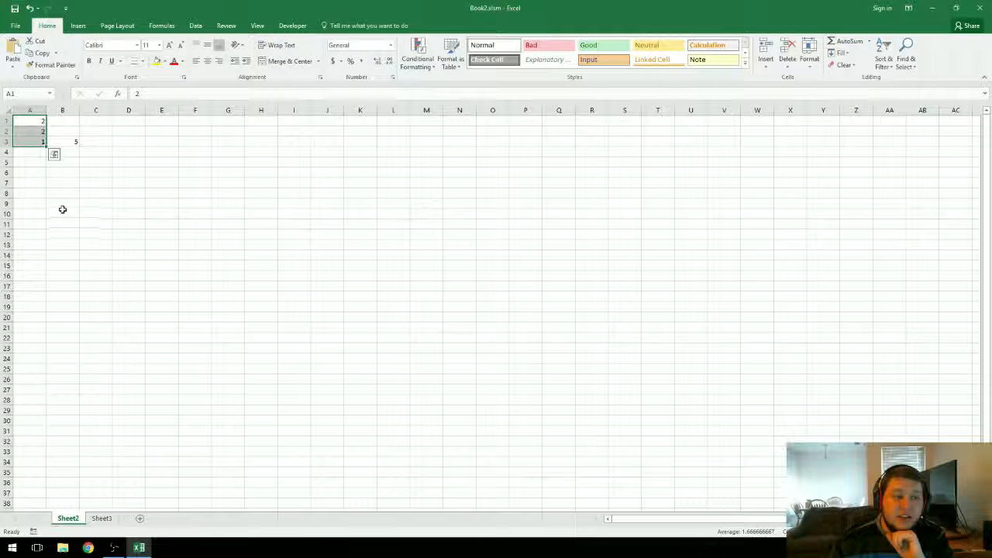
{"action": "left_click", "coordinate": [66, 142]}
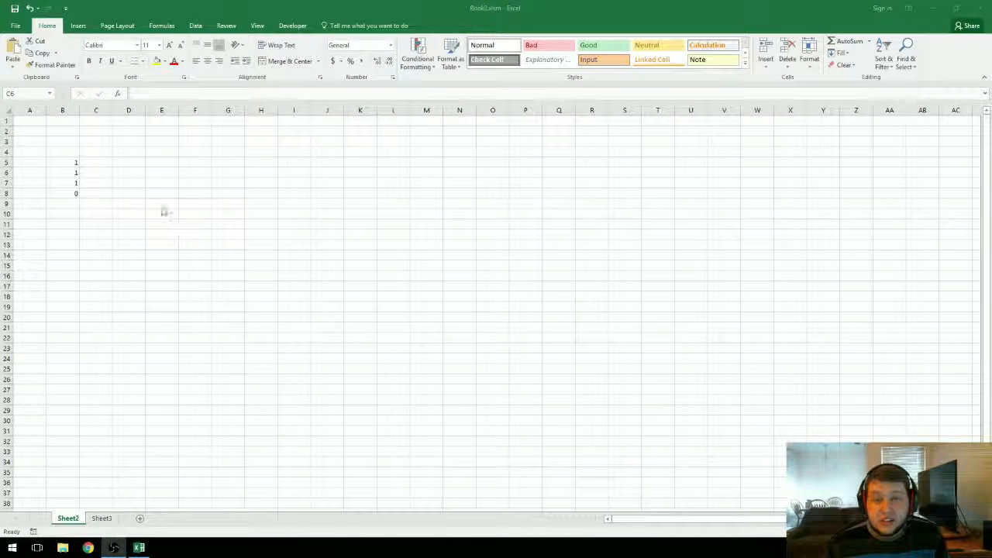
Examine the formulas in cells B5 to B8 one after another
{"action": "left_click", "coordinate": [99, 172]}
{"action": "left_click", "coordinate": [65, 161]}
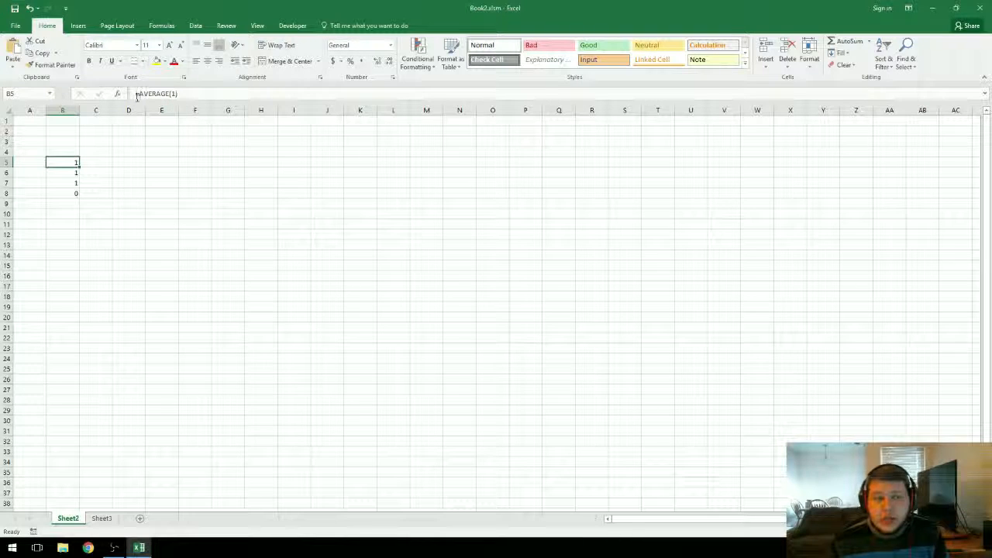
{"action": "left_click", "coordinate": [173, 93]}
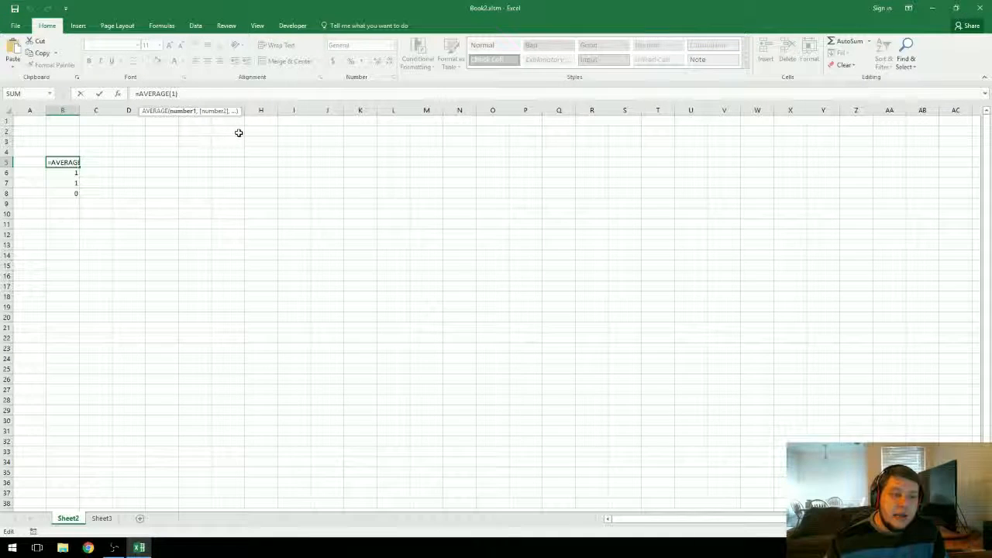
{"action": "key", "text": "Return"}
{"action": "key", "text": "Up"}
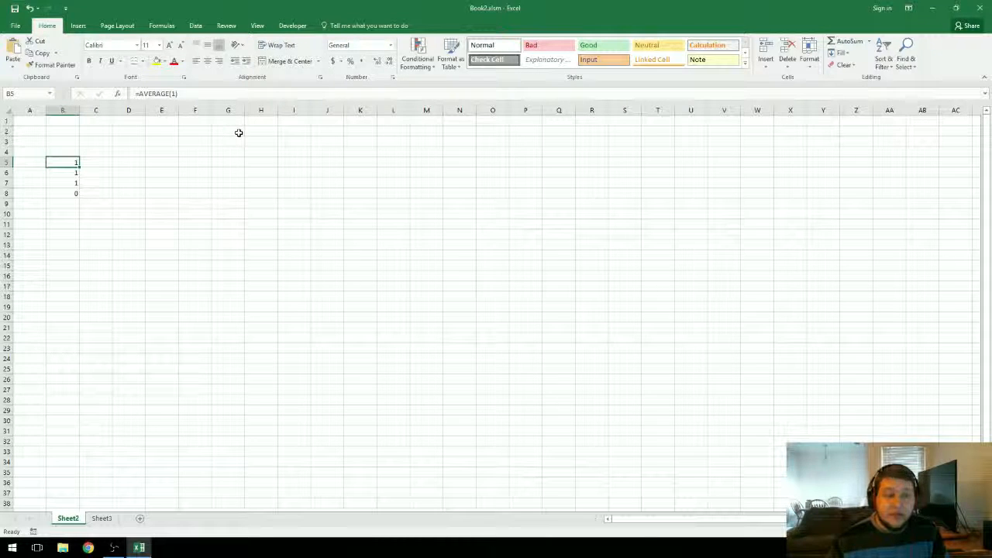
{"action": "key", "text": "Down"}
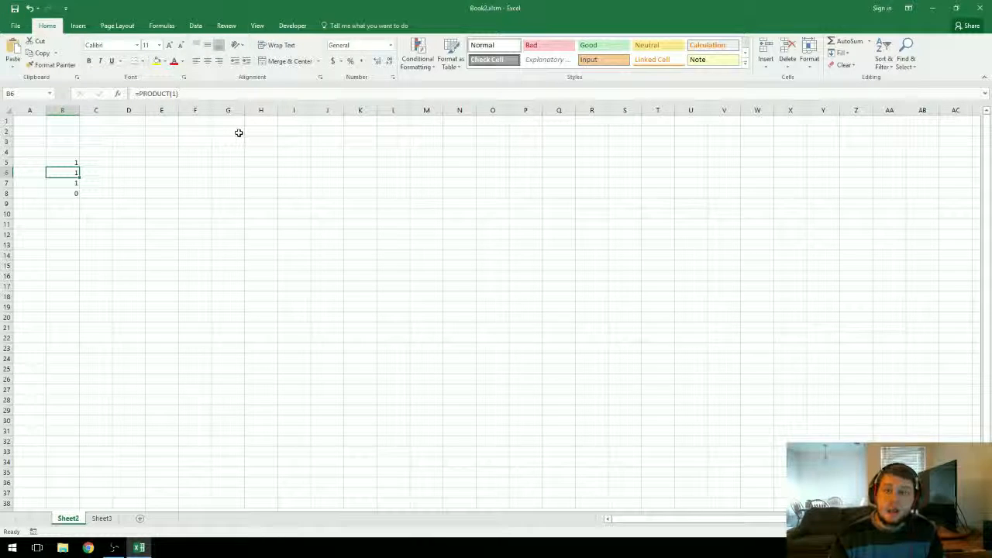
{"action": "key", "text": "Down"}
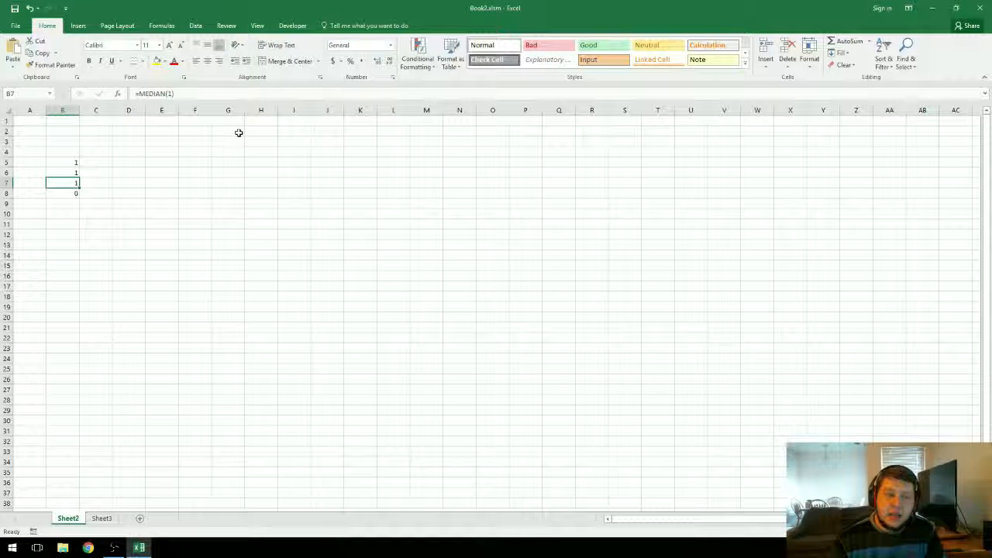
{"action": "key", "text": "Down"}
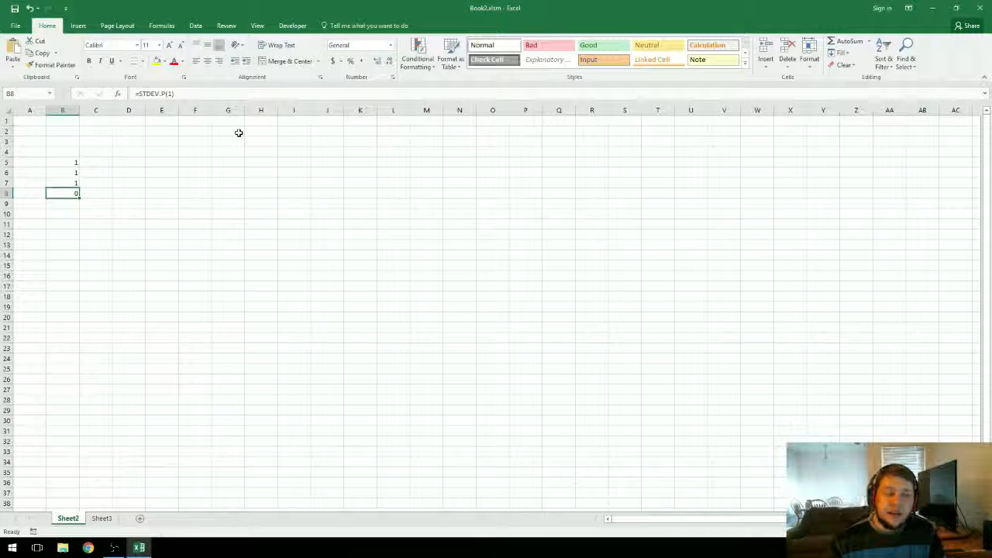
Enter the formula =COUNT(1,2,3) in cell B9
{"action": "key", "text": "Down"}
{"action": "key", "text": "Up"}
{"action": "key", "text": "Down"}
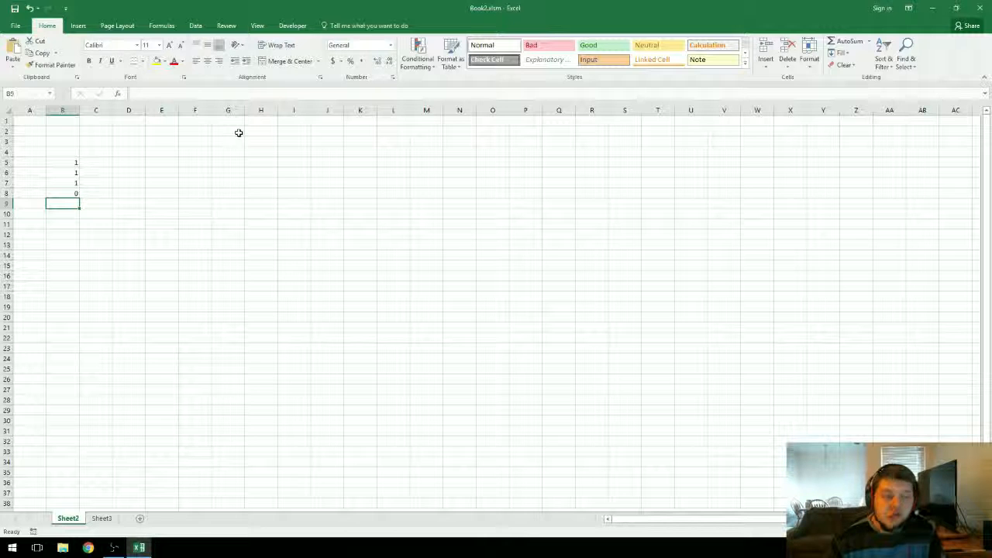
{"action": "type", "text": "=cpi"}
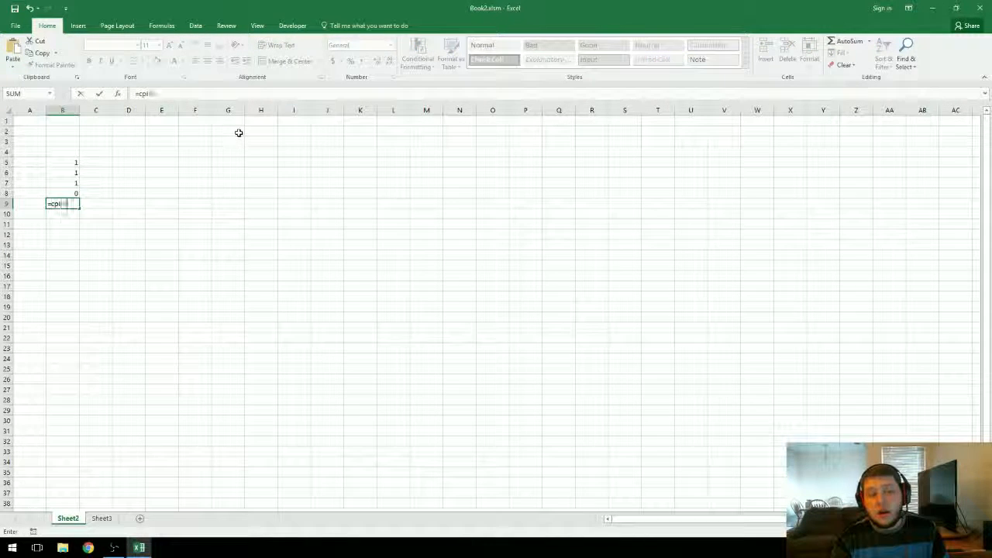
{"action": "key", "text": "BackSpace"}
{"action": "key", "text": "BackSpace"}
{"action": "type", "text": "oun"}
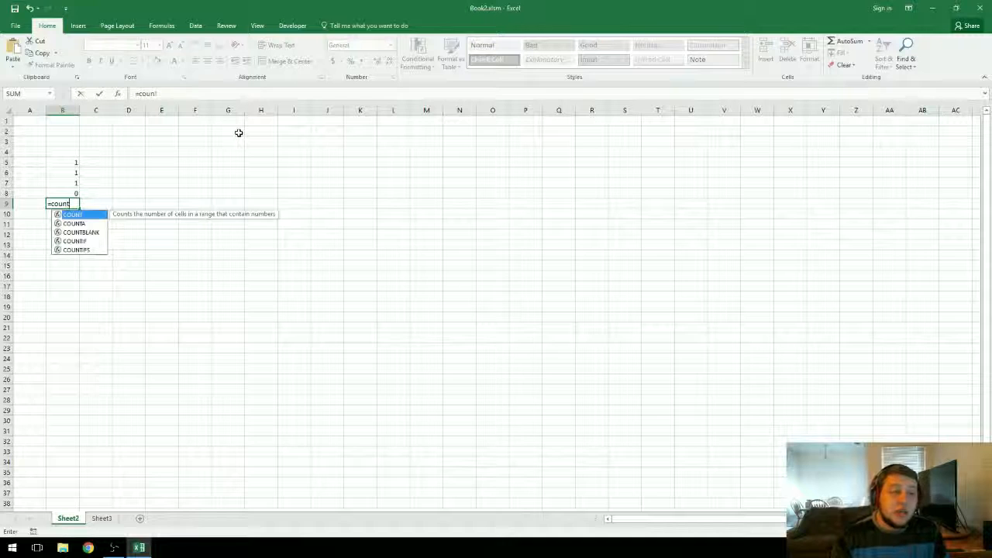
{"action": "type", "text": "t"}
{"action": "key", "text": "Tab"}
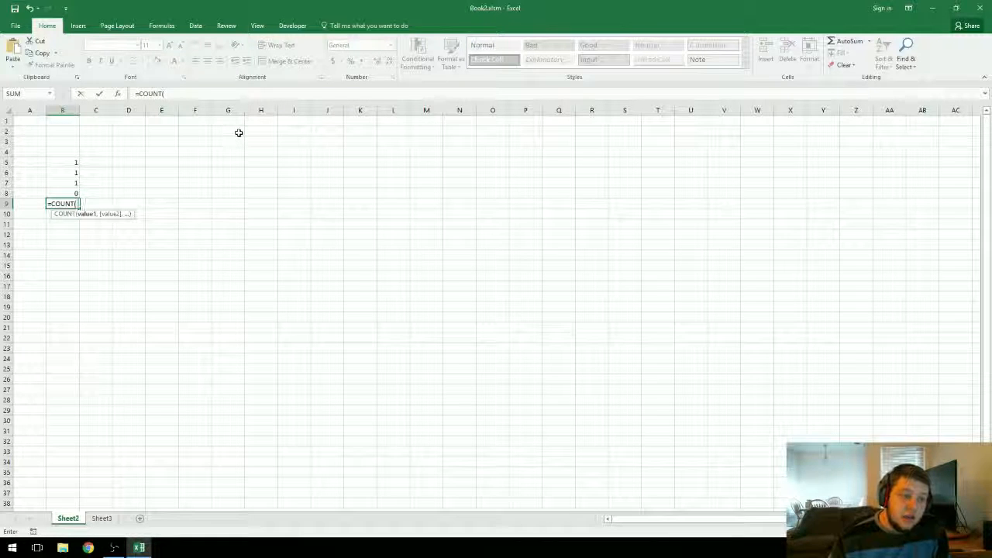
{"action": "type", "text": "1,2,3"}
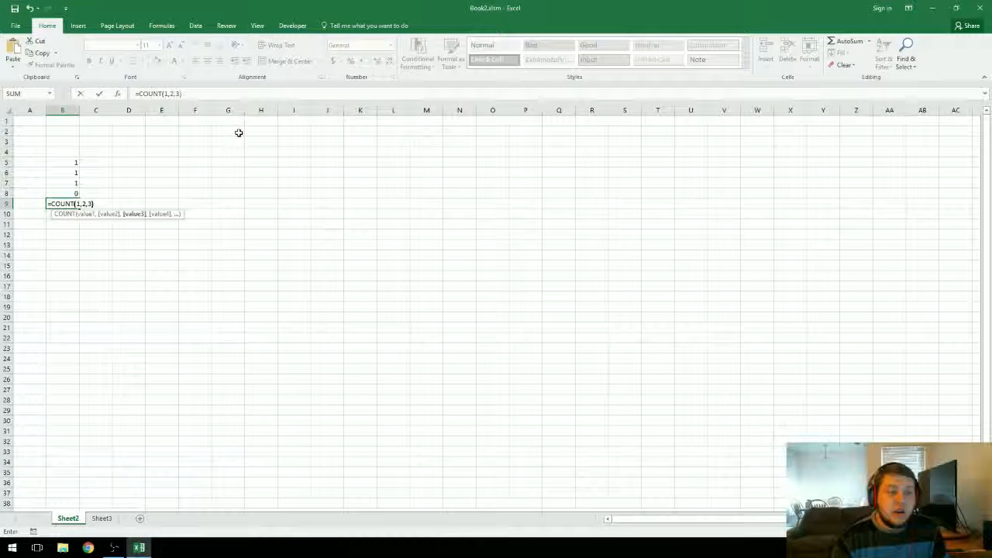
{"action": "key", "text": "Return"}
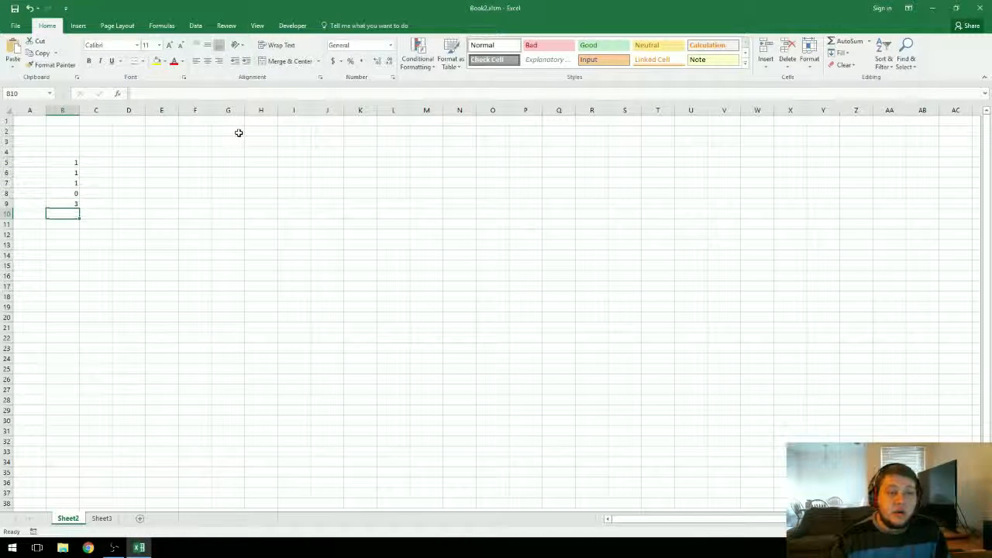
Change the second and third arguments of the COUNT formula in B9 to 1, making it =COUNT(1,1,1), and check it
{"action": "key", "text": "Up"}
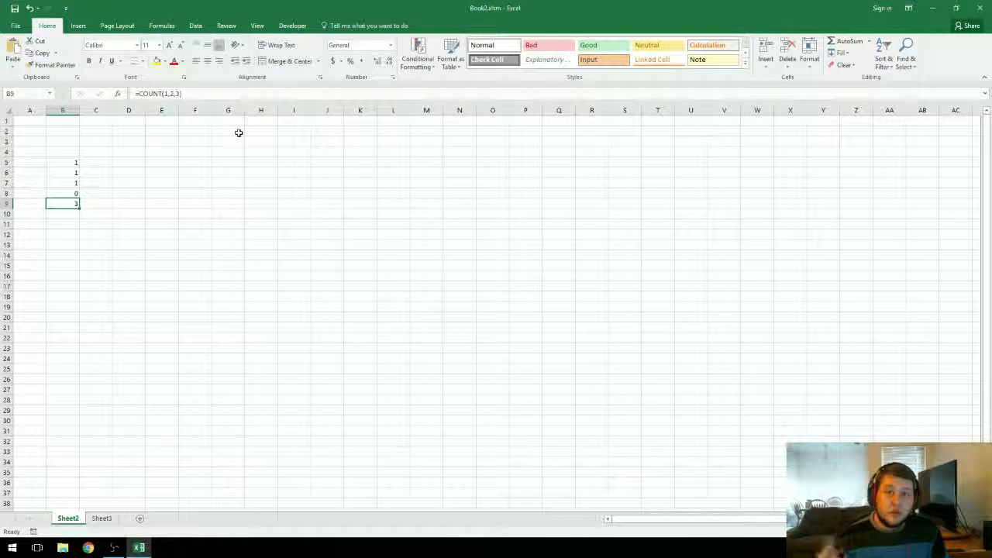
{"action": "double_click", "coordinate": [74, 204]}
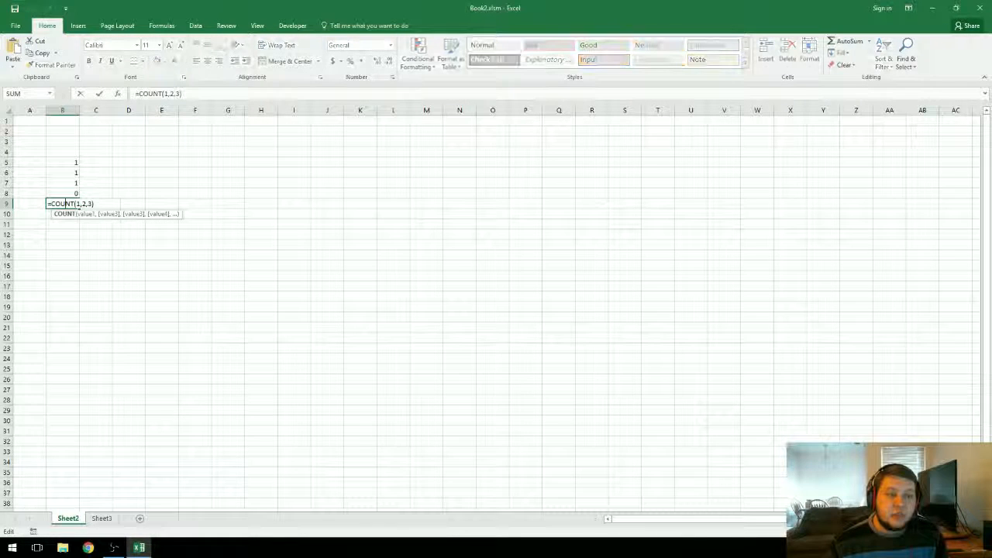
{"action": "left_click", "coordinate": [85, 205]}
{"action": "key", "text": "BackSpace"}
{"action": "type", "text": "1"}
{"action": "key", "text": "Right"}
{"action": "key", "text": "Right"}
{"action": "key", "text": "BackSpace"}
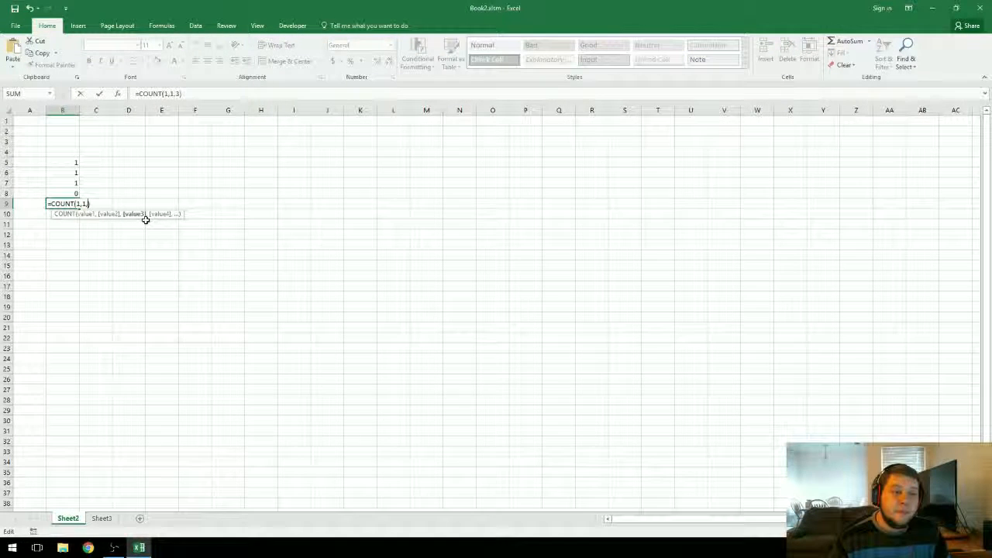
{"action": "type", "text": "3"}
{"action": "key", "text": "Return"}
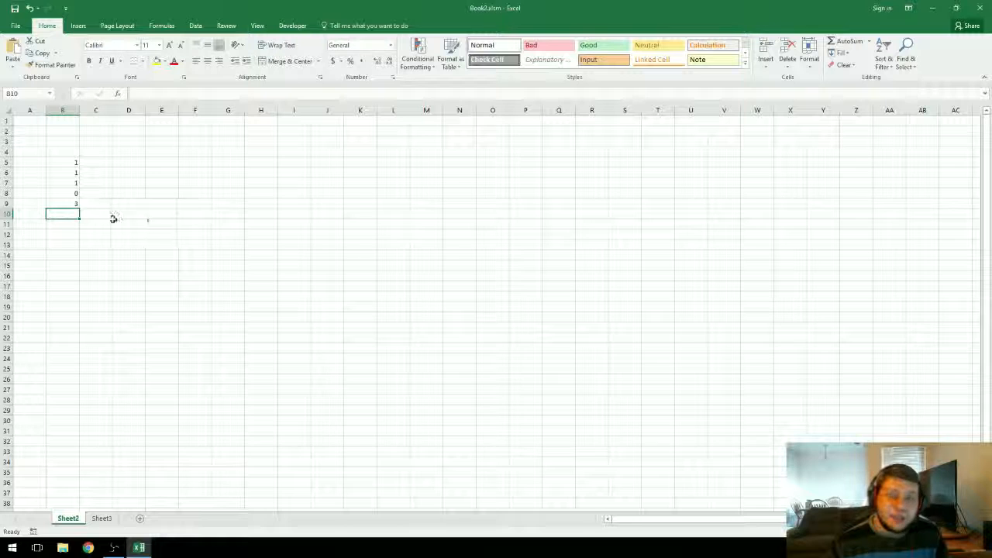
{"action": "left_click", "coordinate": [76, 202]}
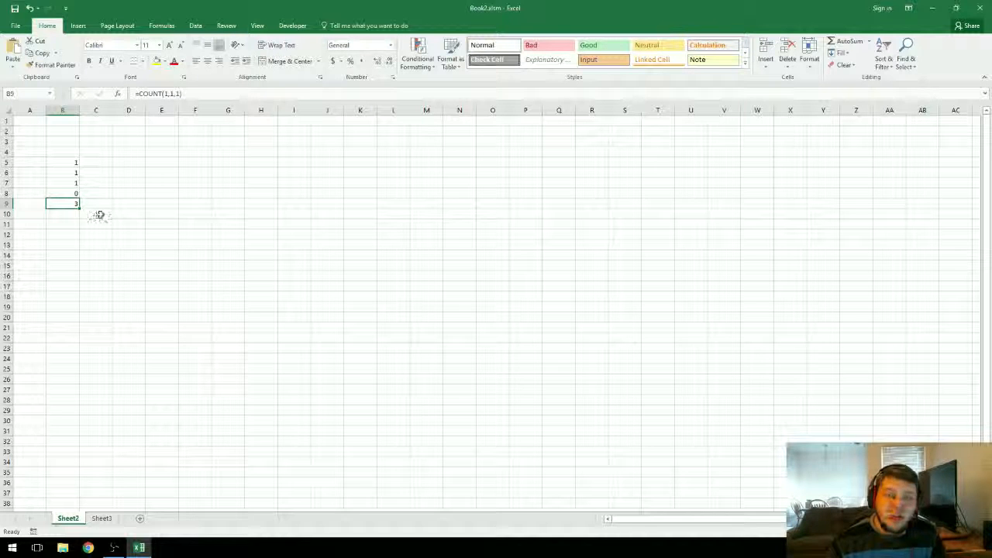
{"action": "left_click_drag", "start_coordinate": [62, 161], "coordinate": [67, 214]}
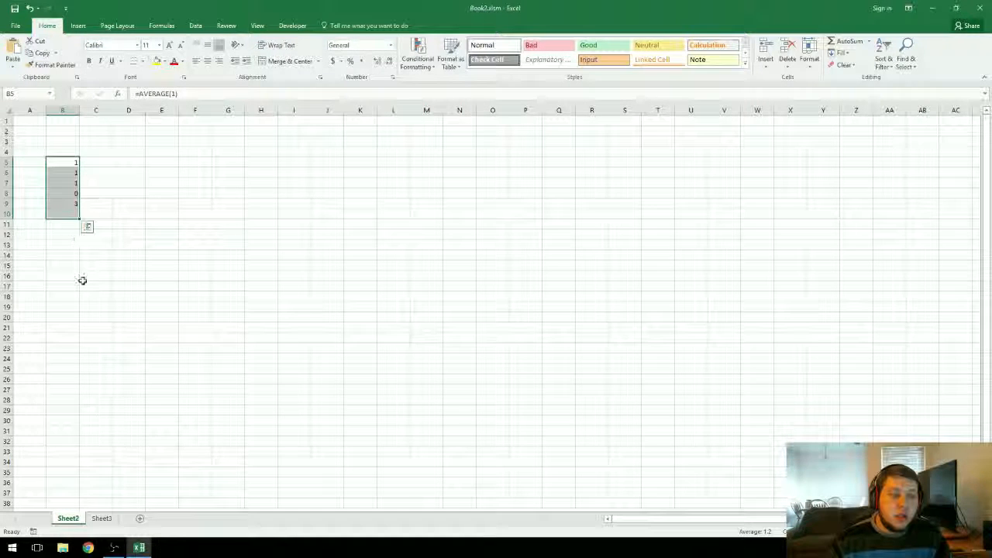
{"action": "left_click", "coordinate": [82, 280]}
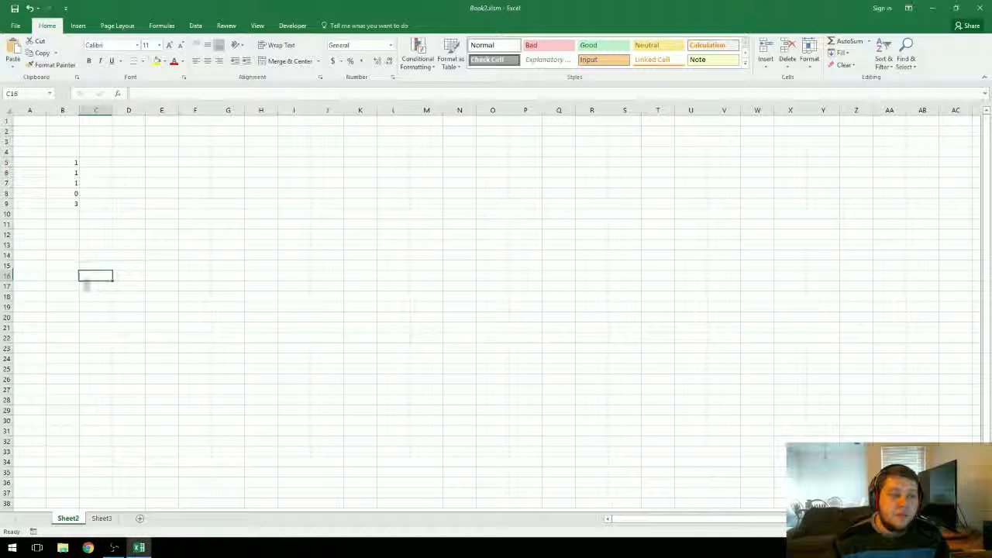
{"action": "left_click", "coordinate": [67, 163]}
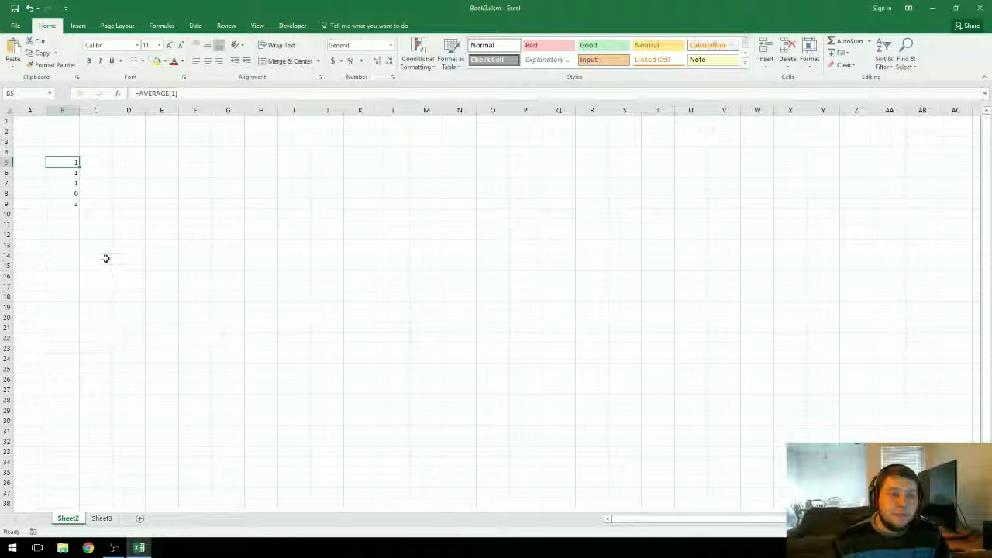